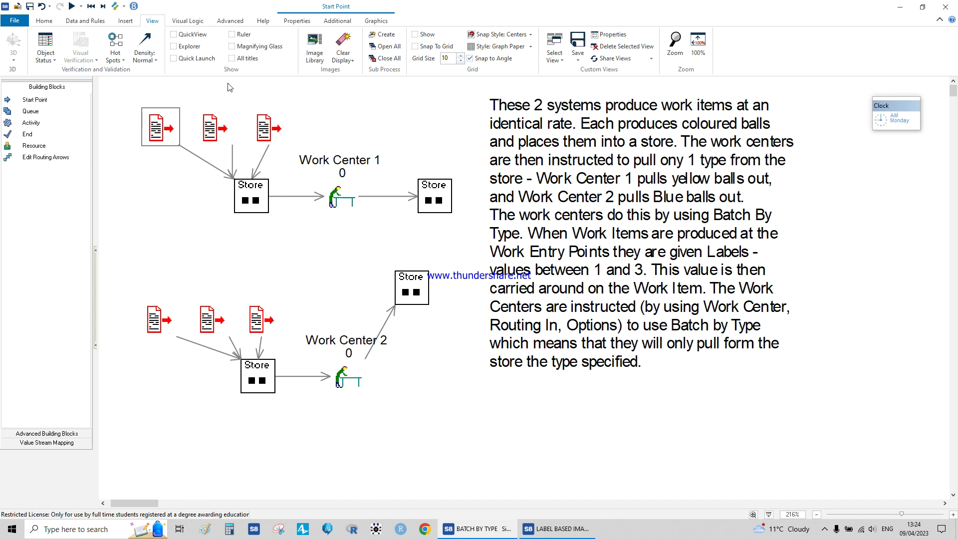
- Add the Gear picture from the Manufacturing image folder to the Image Library and close it
left_click(316, 52)
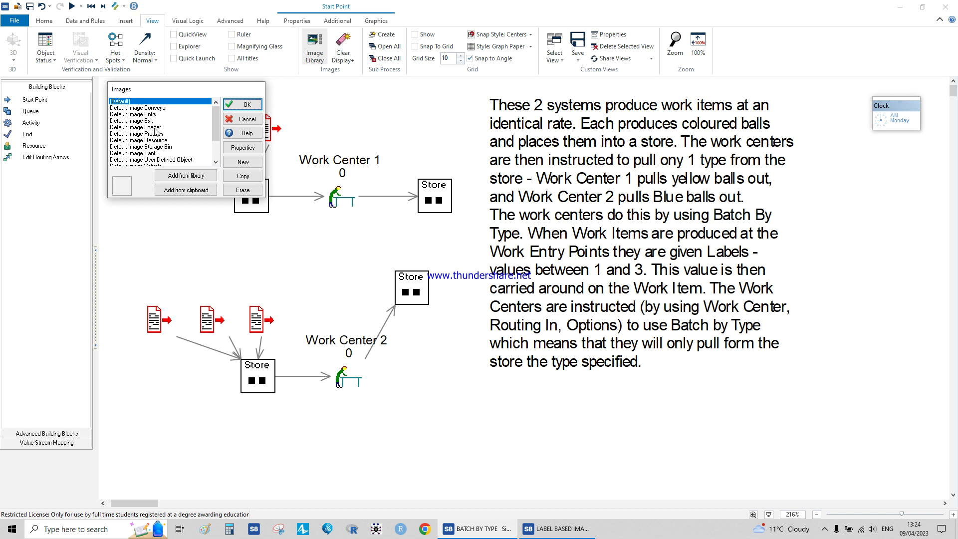
left_click_drag(213, 130, 214, 151)
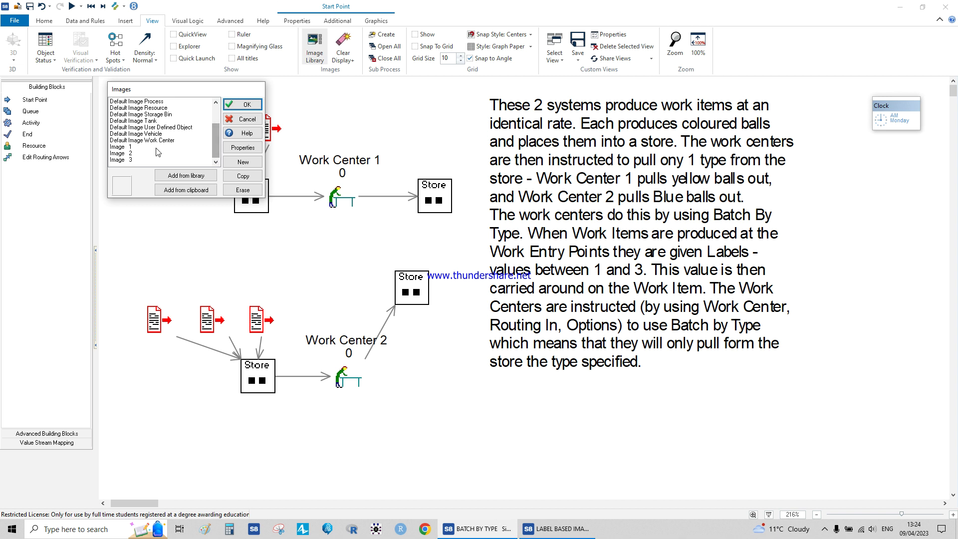
left_click(182, 175)
double_click(380, 196)
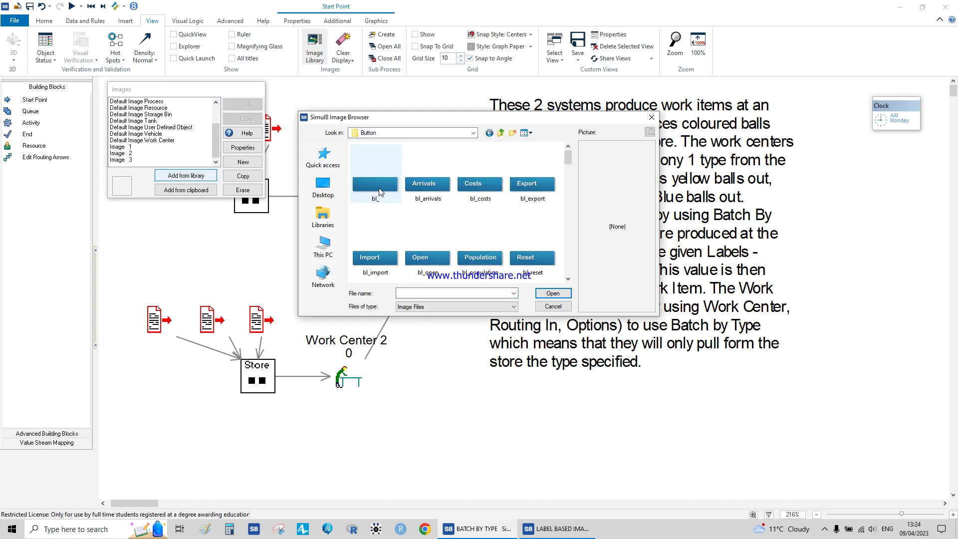
left_click(553, 306)
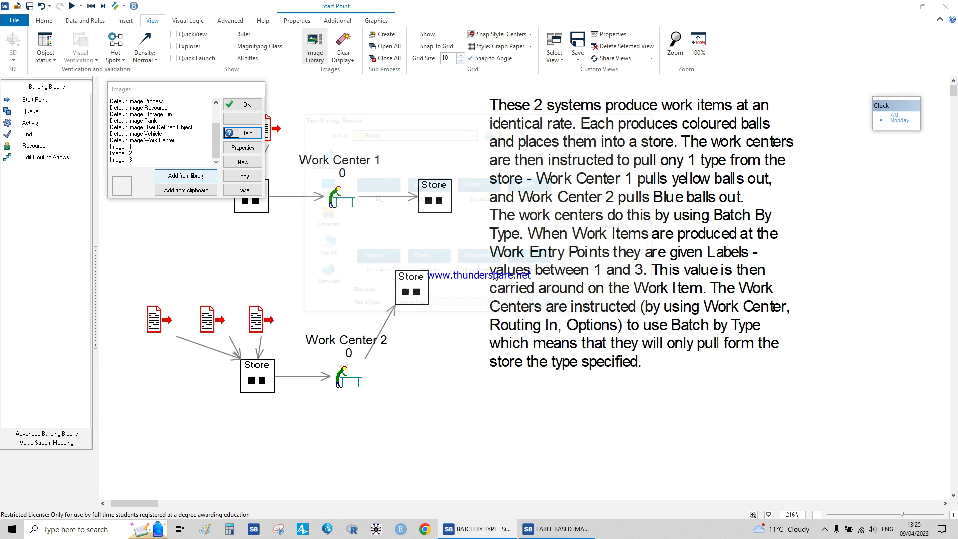
left_click(191, 180)
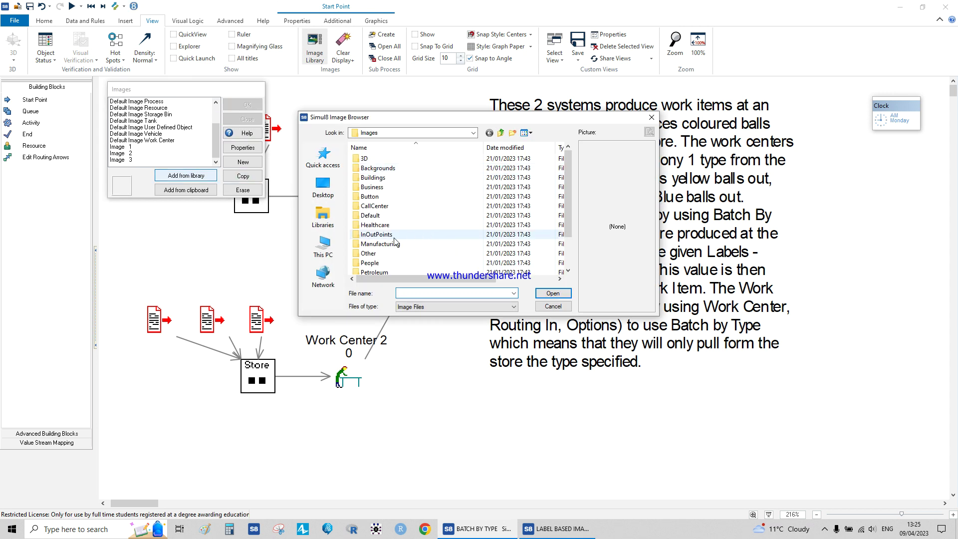
double_click(396, 243)
double_click(375, 186)
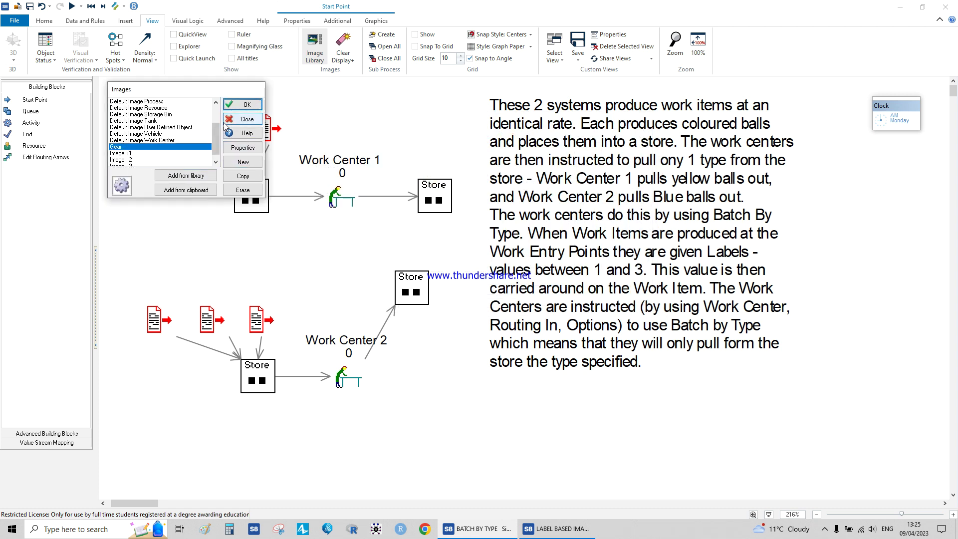
left_click(242, 104)
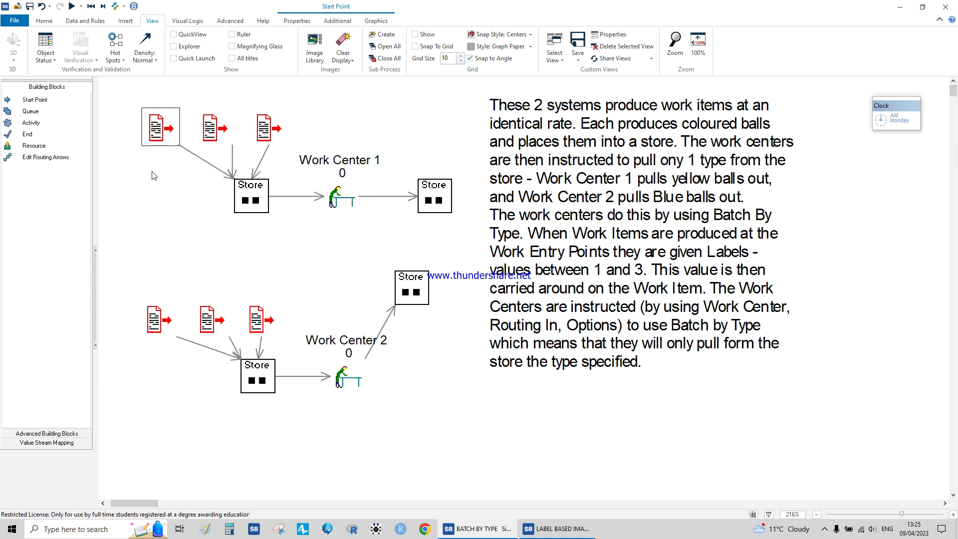
double_click(170, 127)
left_click(211, 234)
left_click(137, 133)
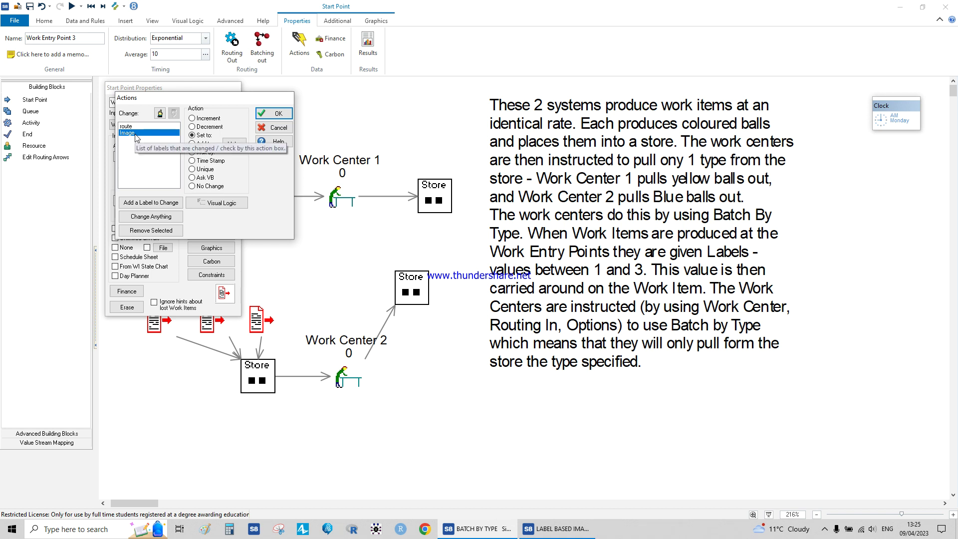
left_click(234, 142)
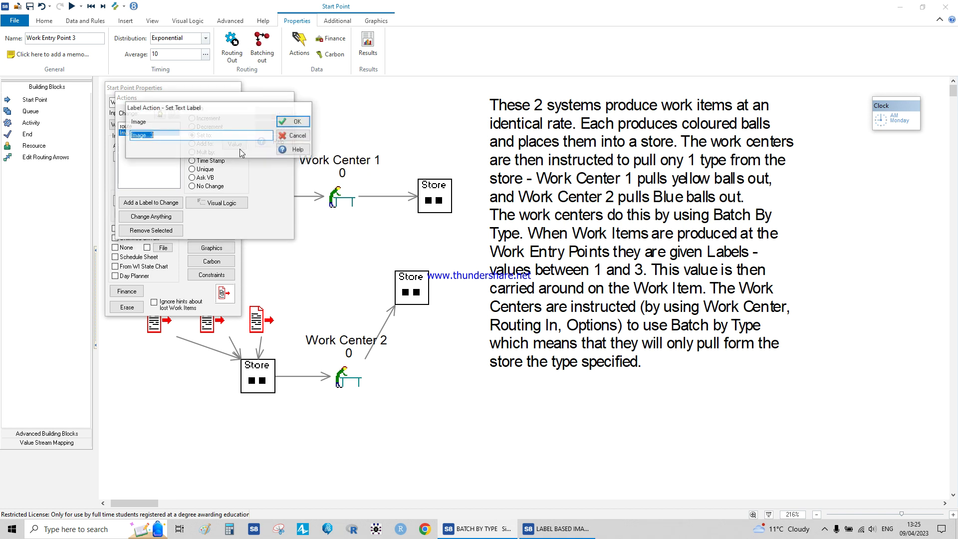
left_click(179, 138)
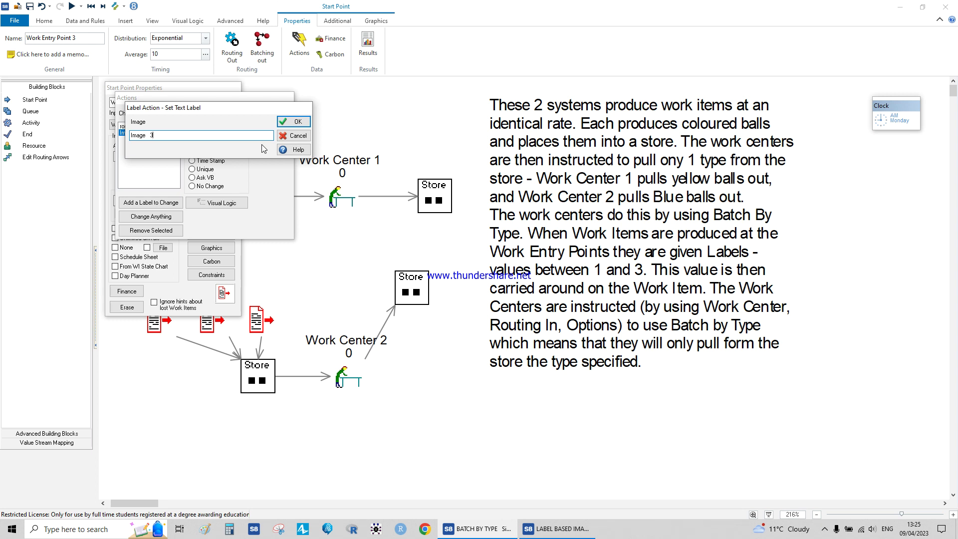
left_click(295, 121)
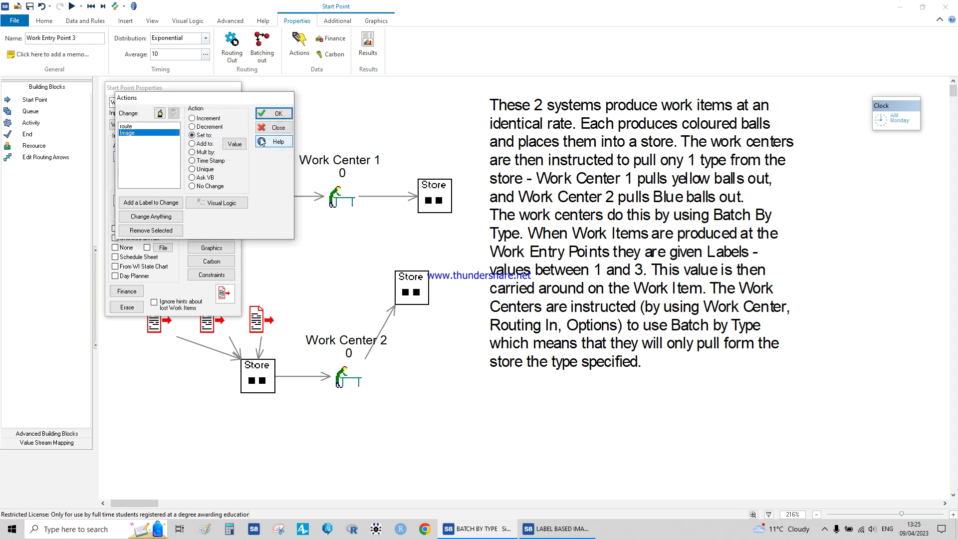
left_click(274, 113)
left_click(227, 141)
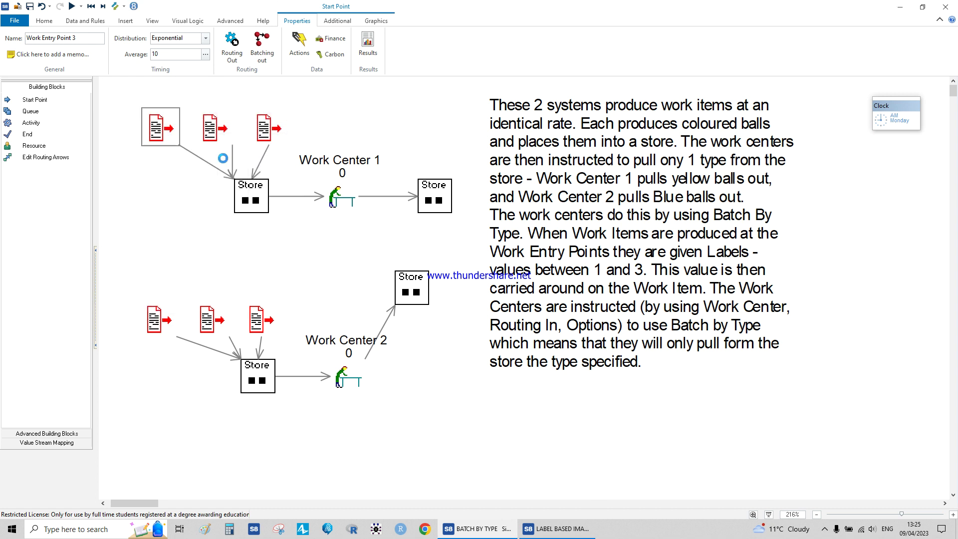
- Open Work Entry Point 5's label actions and inspect the Image label's value
left_click(221, 137)
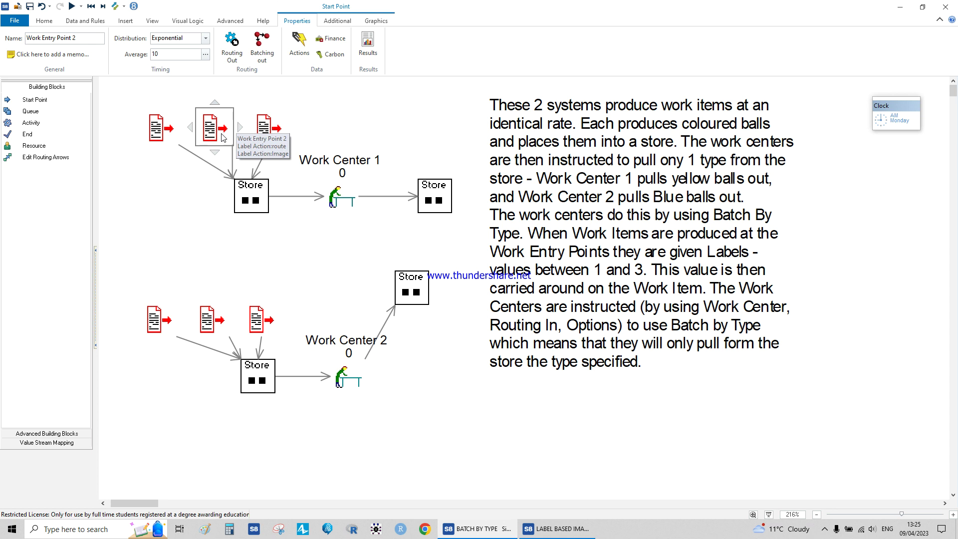
left_click(187, 134)
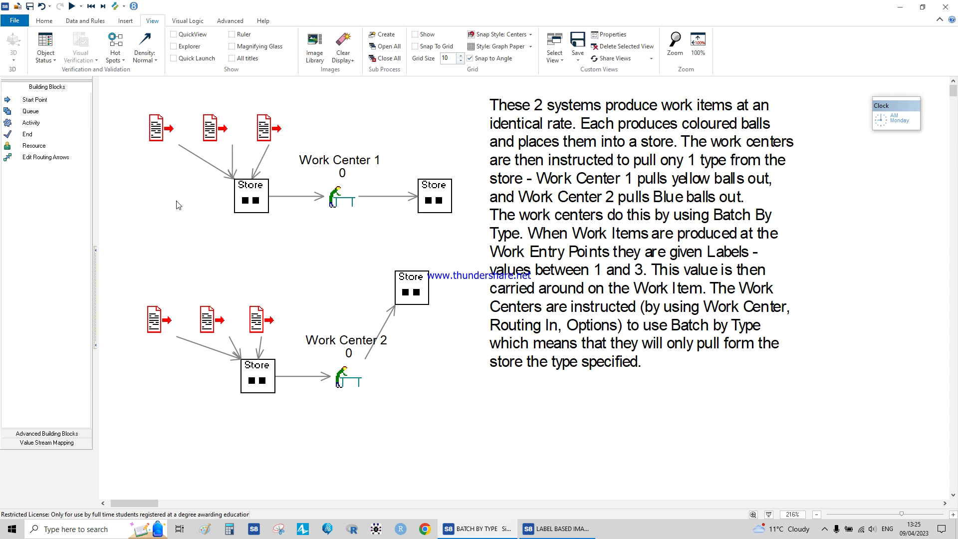
double_click(262, 130)
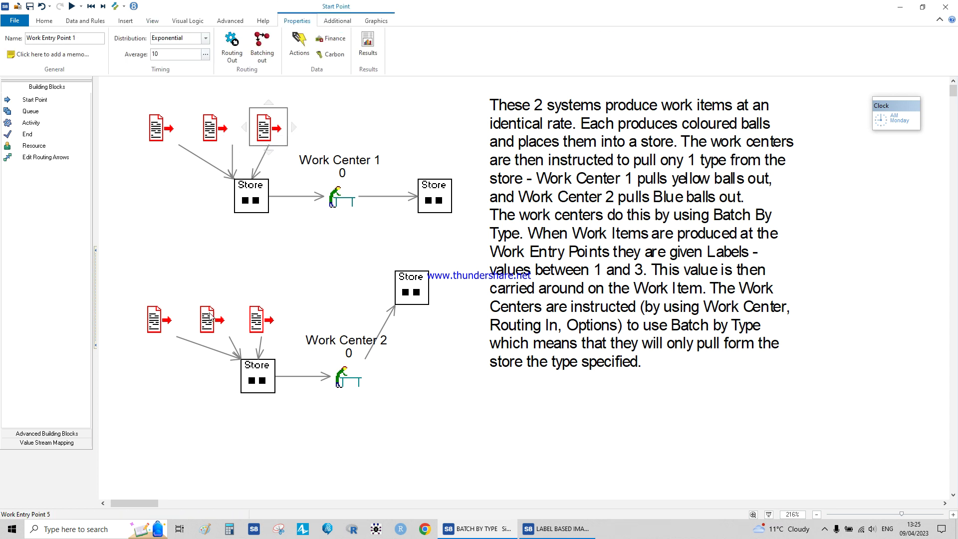
left_click(212, 234)
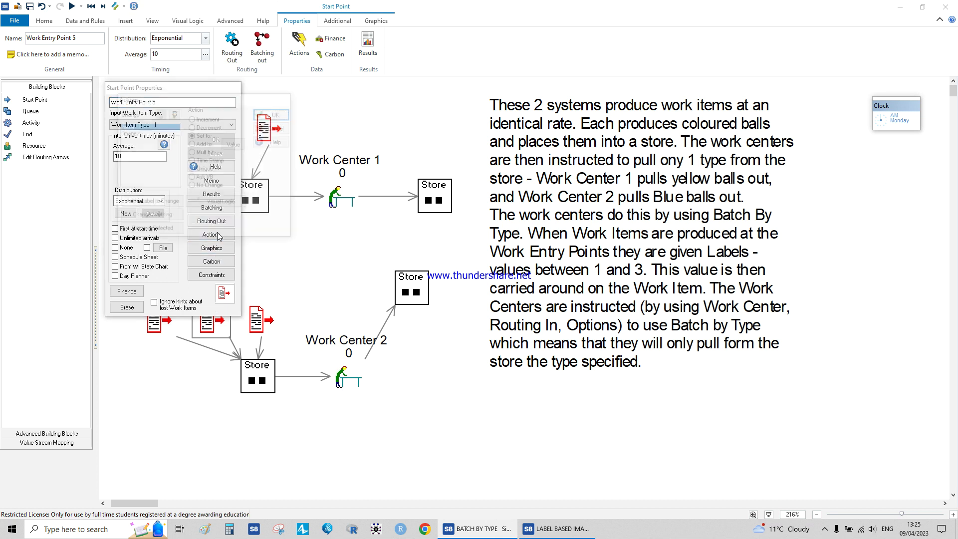
left_click(131, 133)
left_click(223, 143)
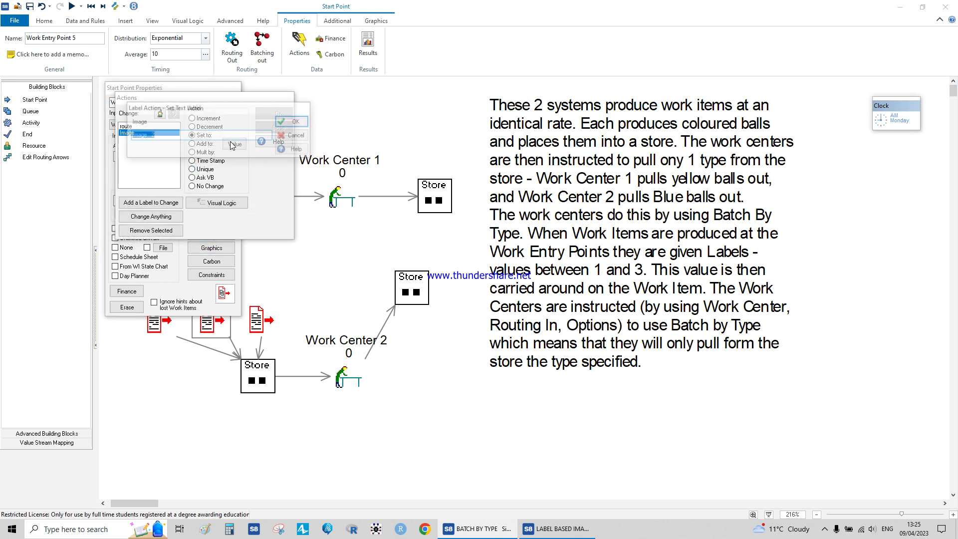
- Confirm the Image label is Image 2, close the dialogs, and switch to the LABEL BASED IMAGE model
left_click(191, 136)
left_click(294, 122)
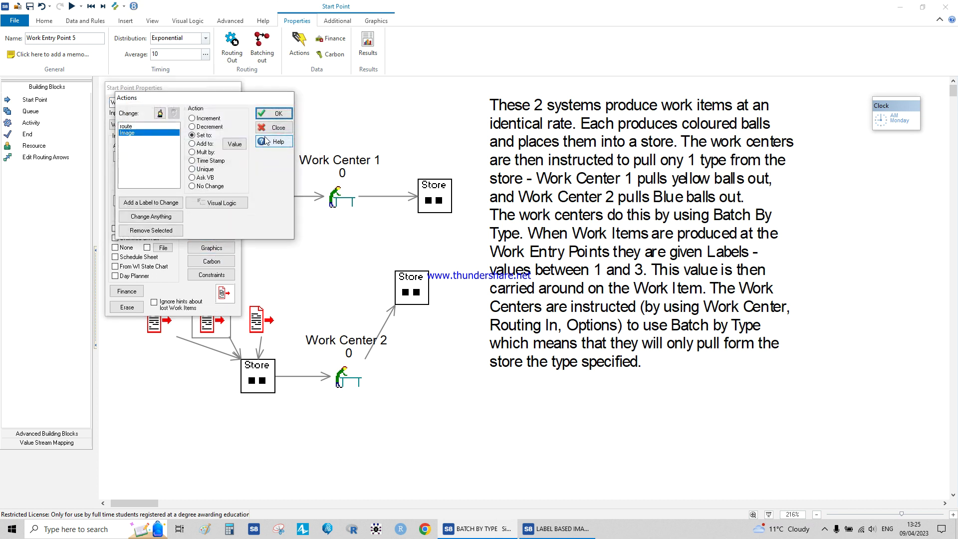
left_click(272, 114)
left_click(215, 153)
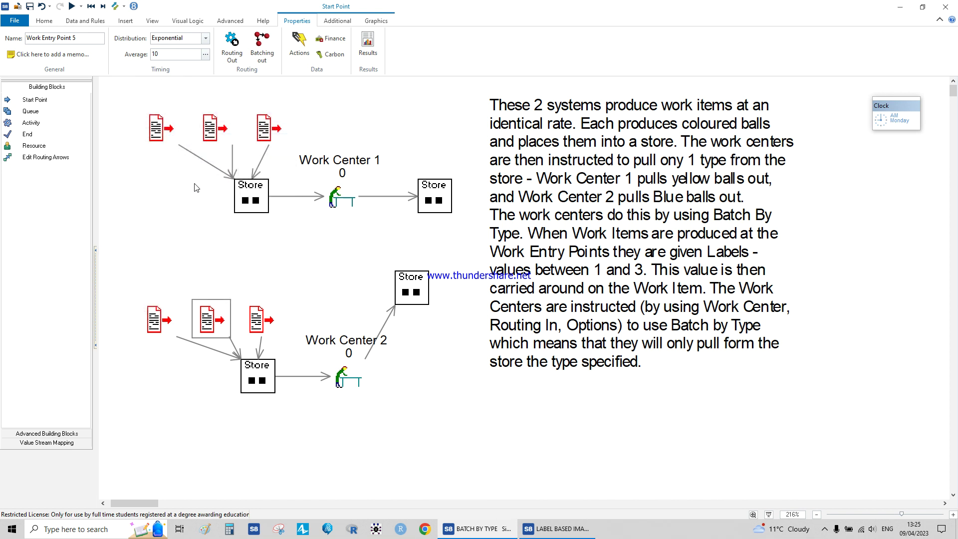
left_click(548, 528)
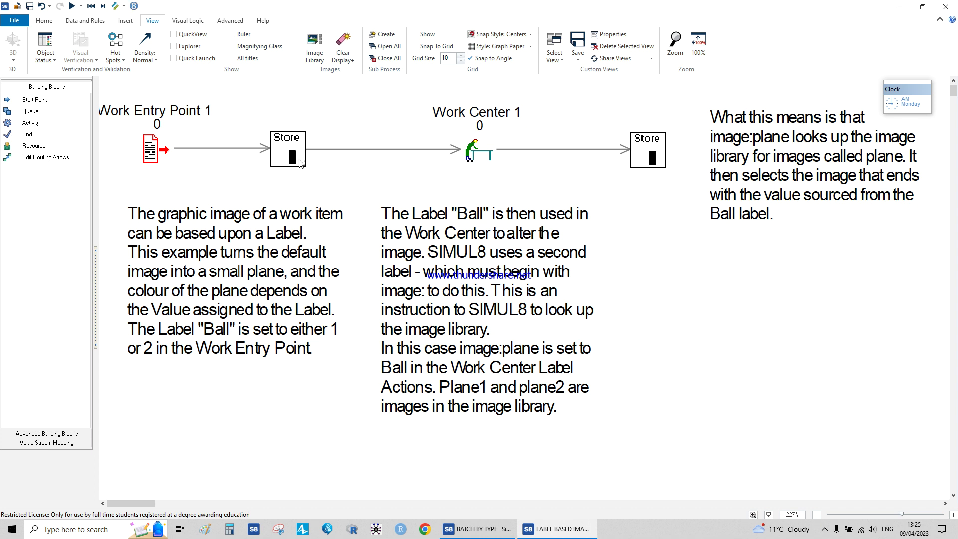
- Select Work Entry Point 1 and review the images in the Image Library
left_click(166, 152)
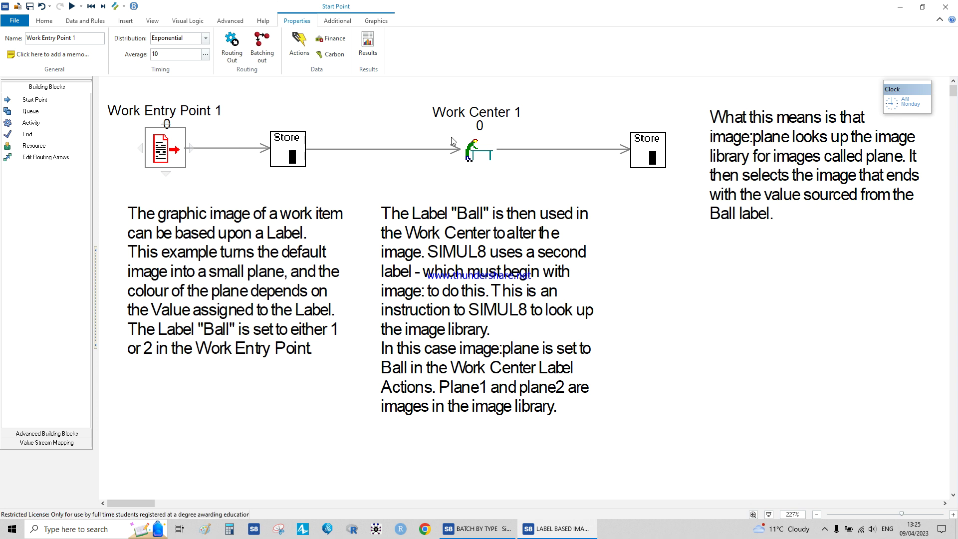
left_click(152, 20)
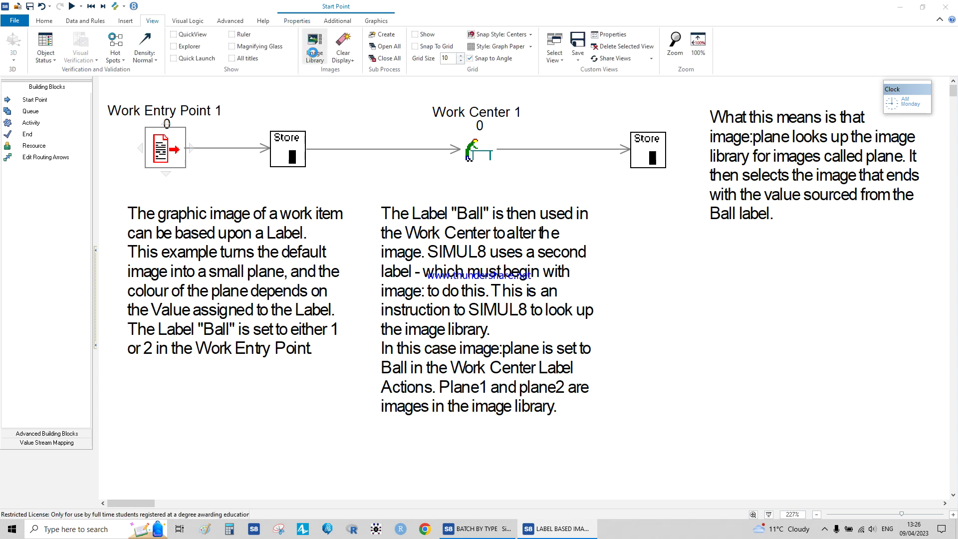
left_click(313, 53)
scroll(198, 161, "down", 3)
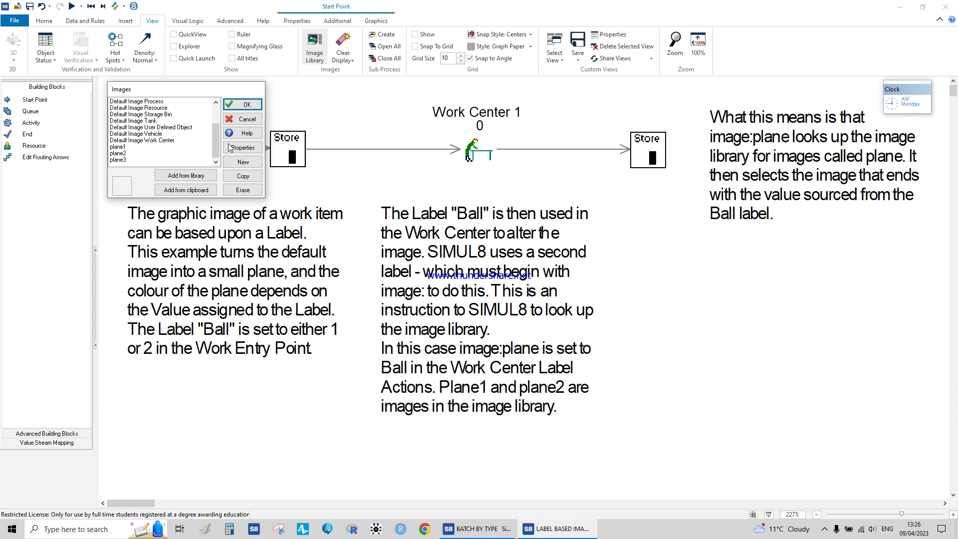
left_click(243, 104)
- Run the simulation briefly, then pause it and reset it to zero
left_click(73, 8)
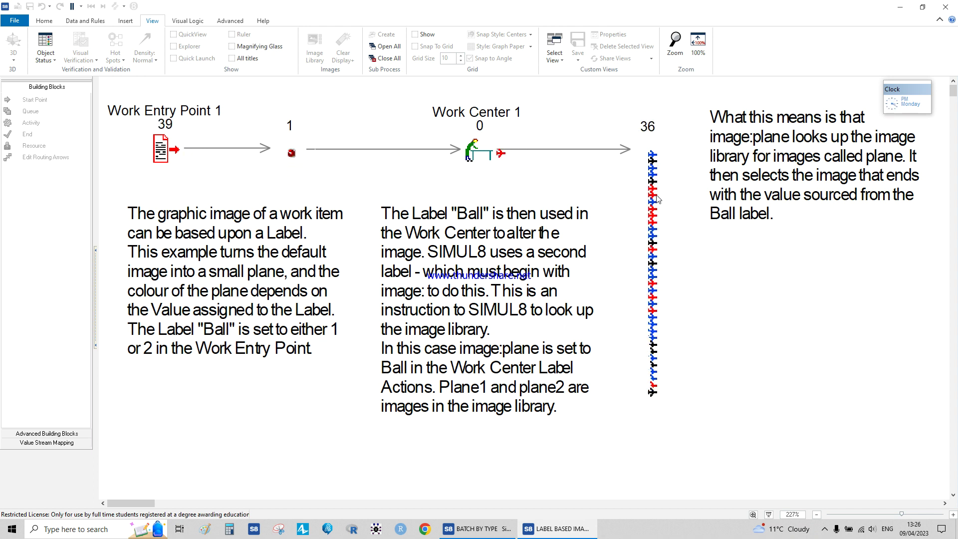
left_click(72, 6)
left_click(91, 6)
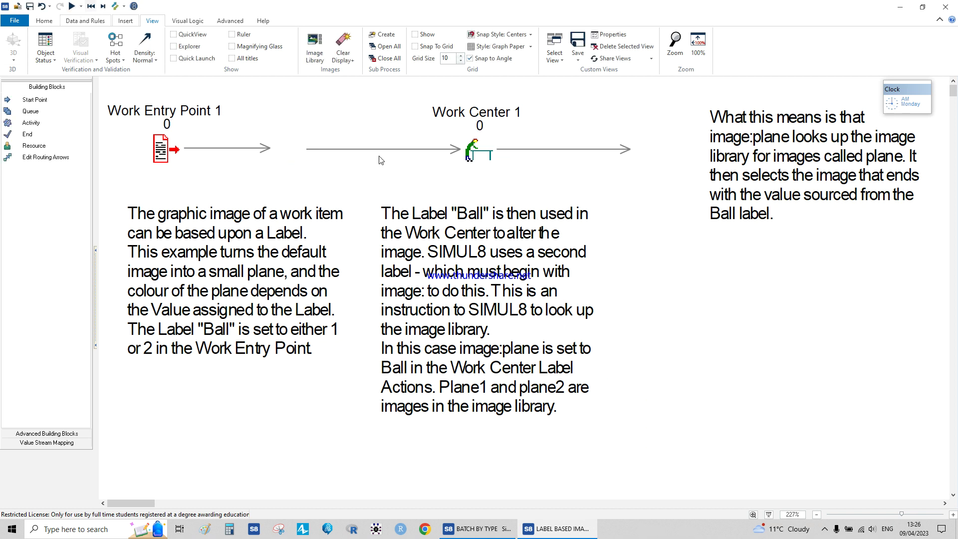
left_click(115, 7)
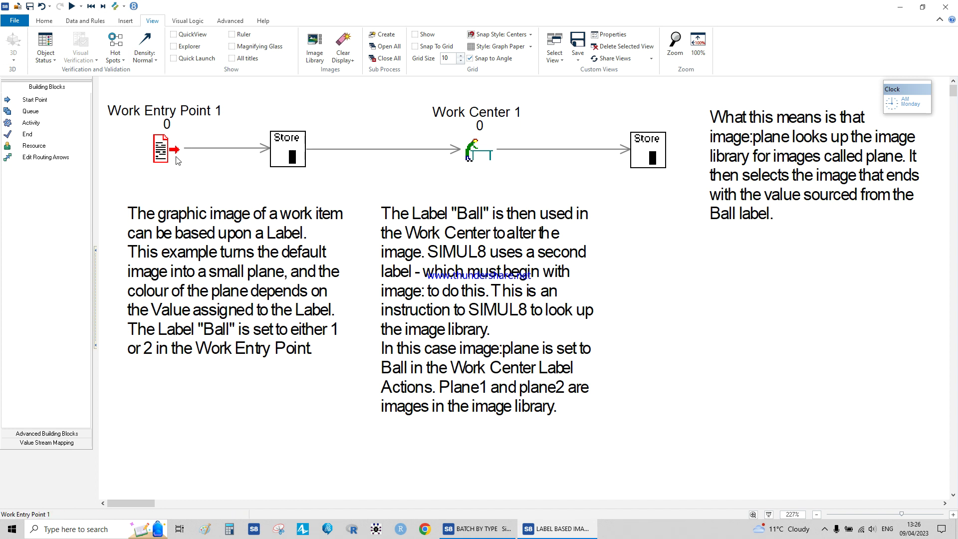
- Delete the leading letter of the plane3 image name, then run the simulation
left_click(314, 45)
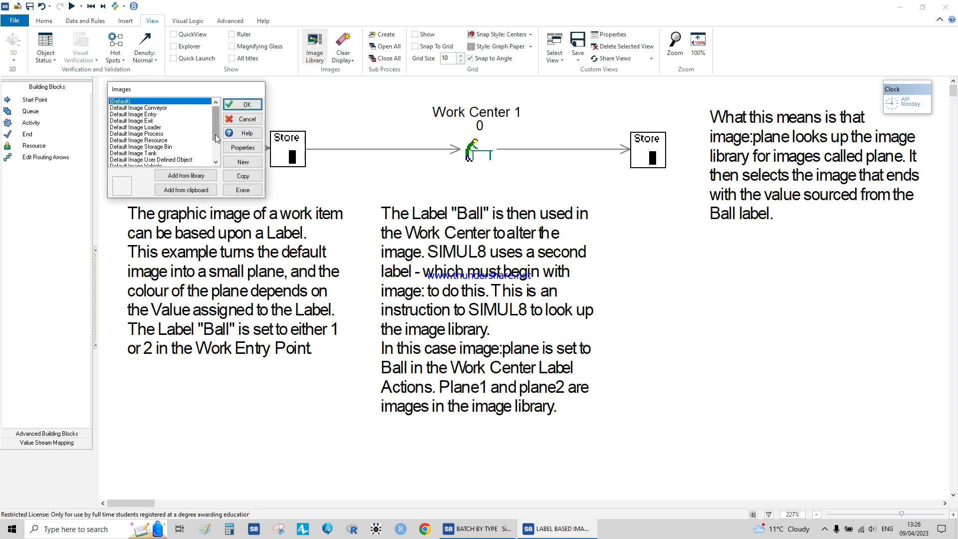
left_click_drag(216, 138, 217, 159)
double_click(130, 159)
left_click(124, 110)
key("Delete")
left_click(254, 125)
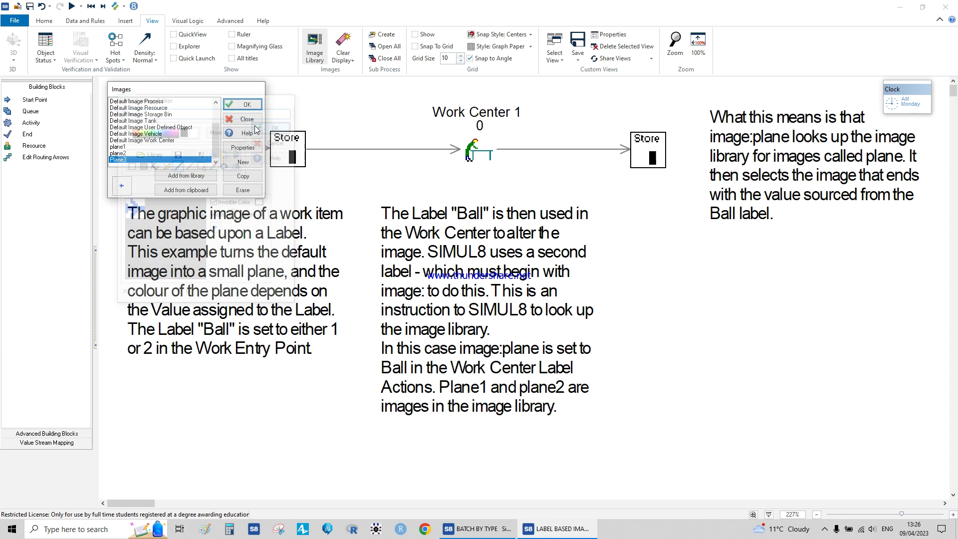
left_click(241, 106)
left_click(71, 6)
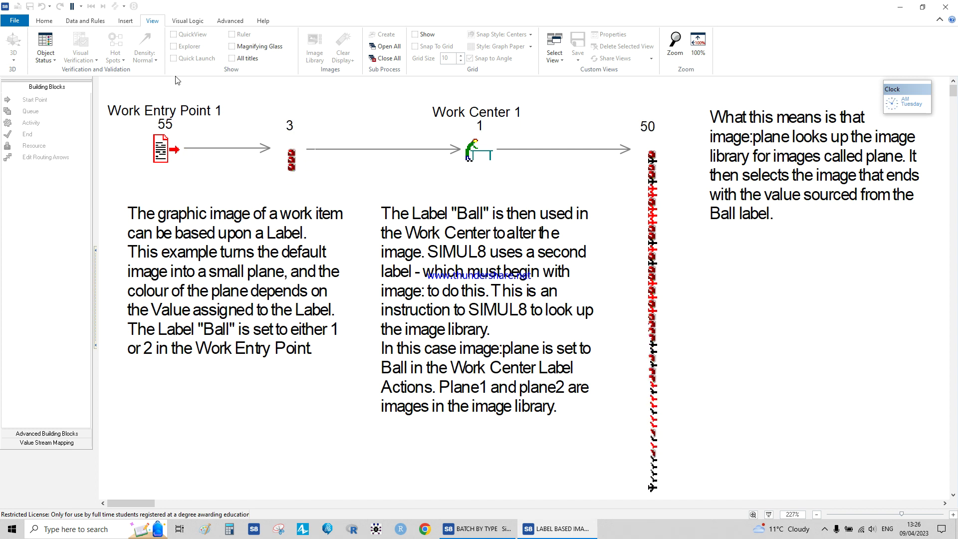
- Pause and reset the run, then open the plane3 image from the Image Library
left_click(73, 6)
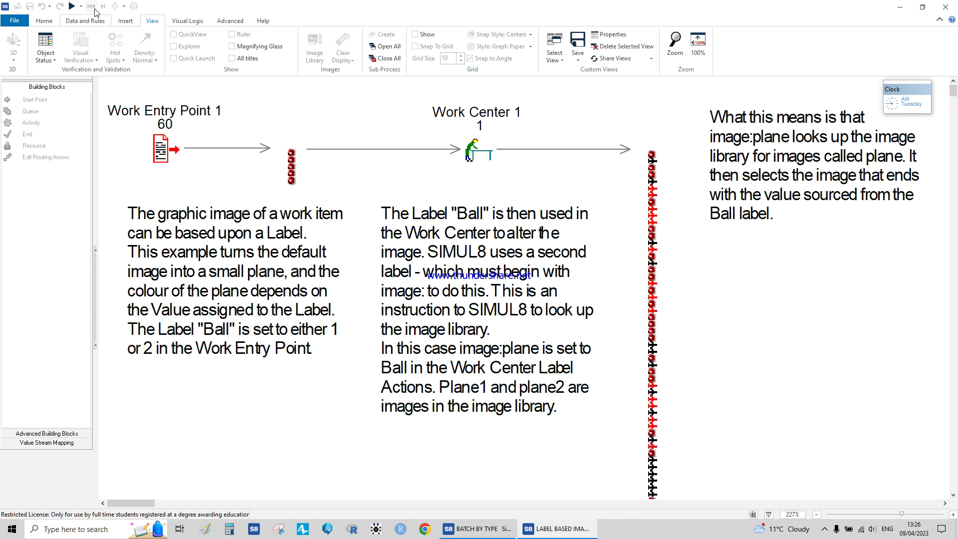
left_click(90, 6)
left_click(314, 46)
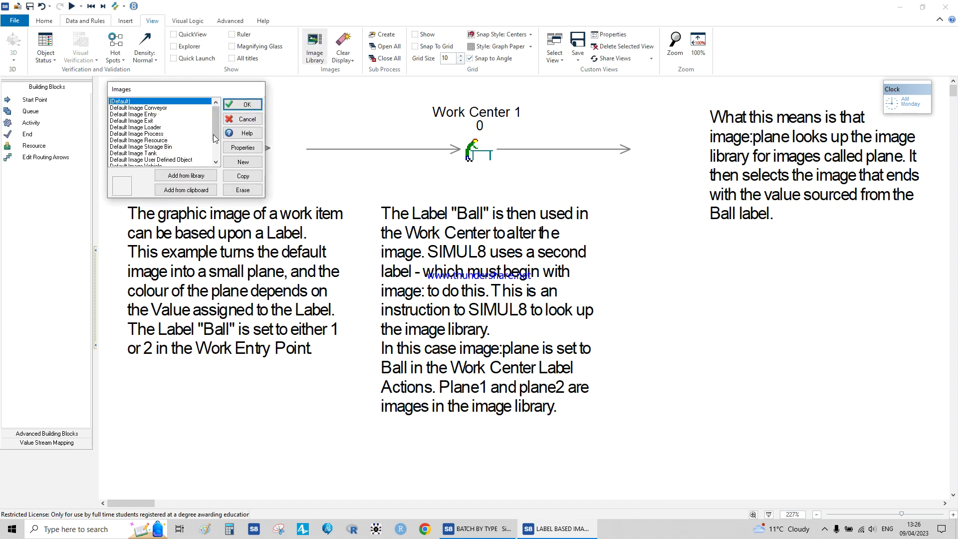
scroll(159, 144, "down", 2)
left_click(118, 160)
double_click(119, 159)
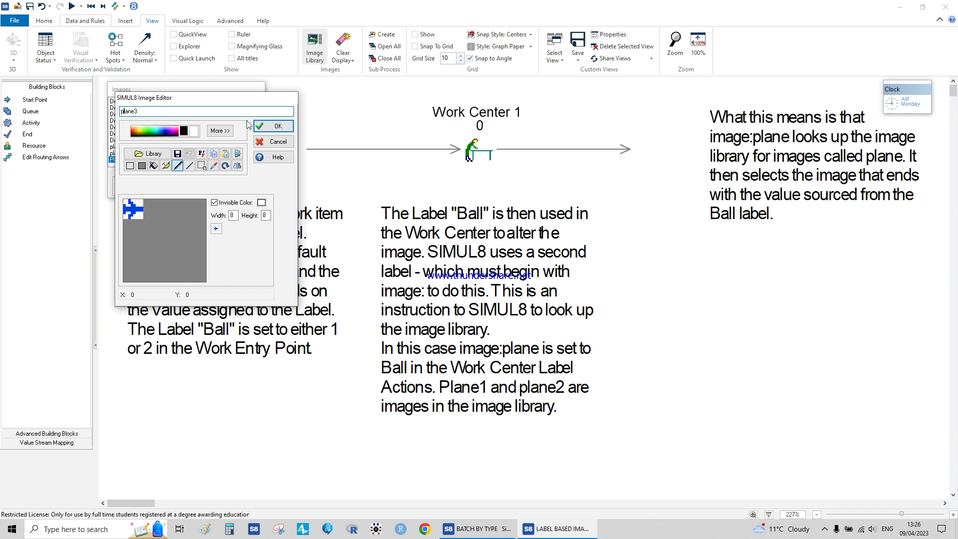
- Close the image dialogs, reset the simulation again, and open Work Entry Point 1's properties
left_click(265, 125)
left_click(255, 106)
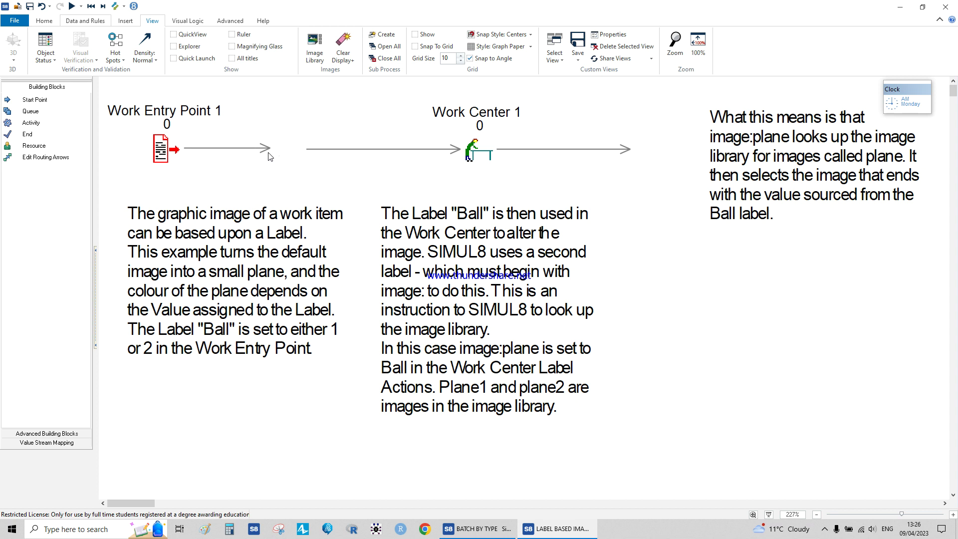
left_click(115, 7)
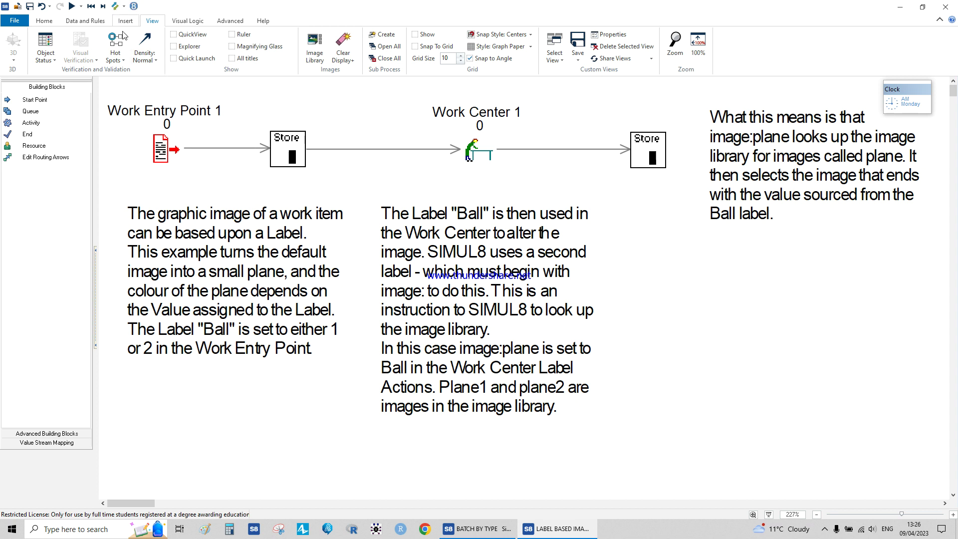
double_click(158, 150)
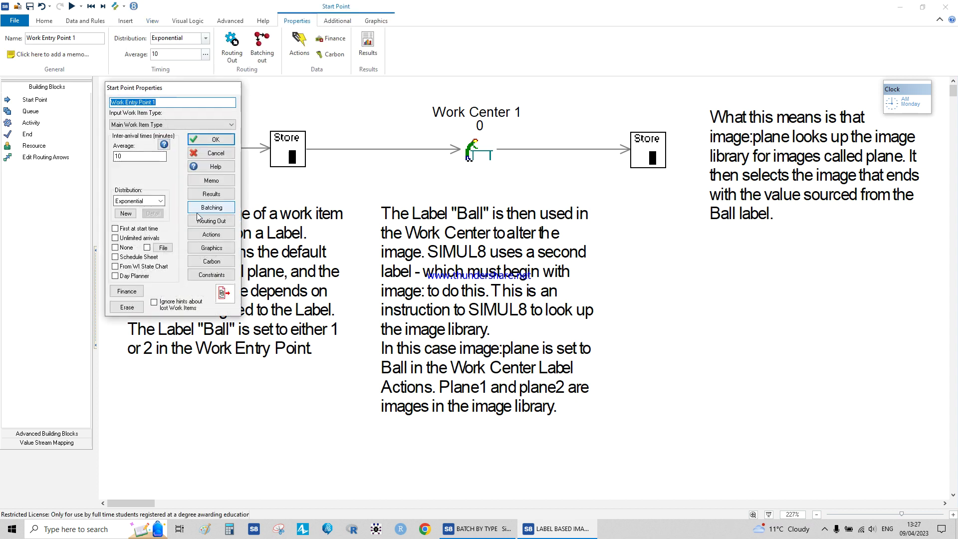
left_click(213, 234)
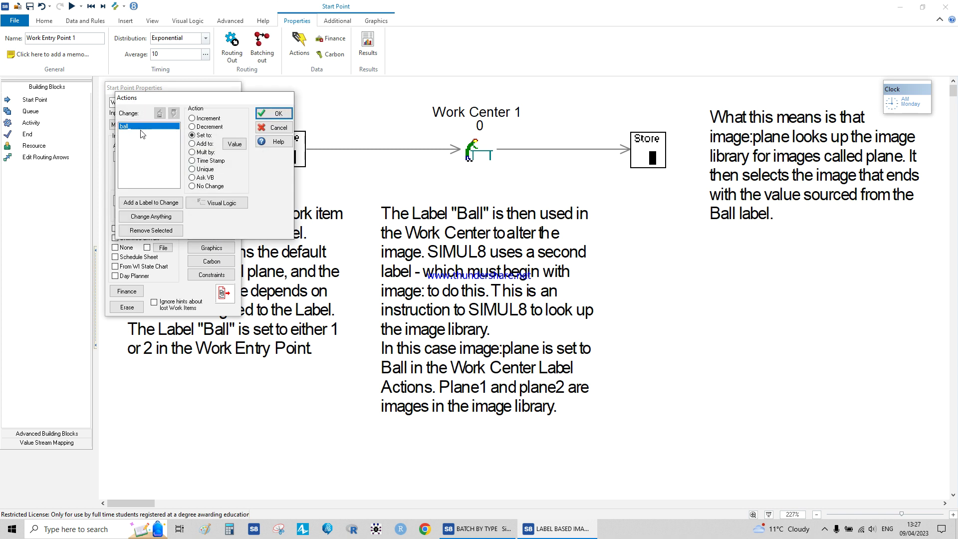
left_click(233, 144)
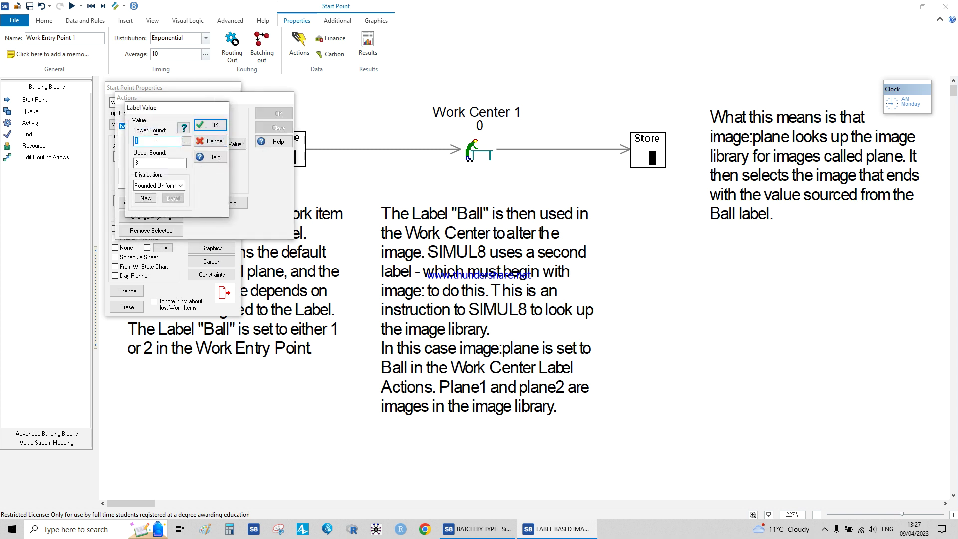
left_click_drag(189, 108, 300, 188)
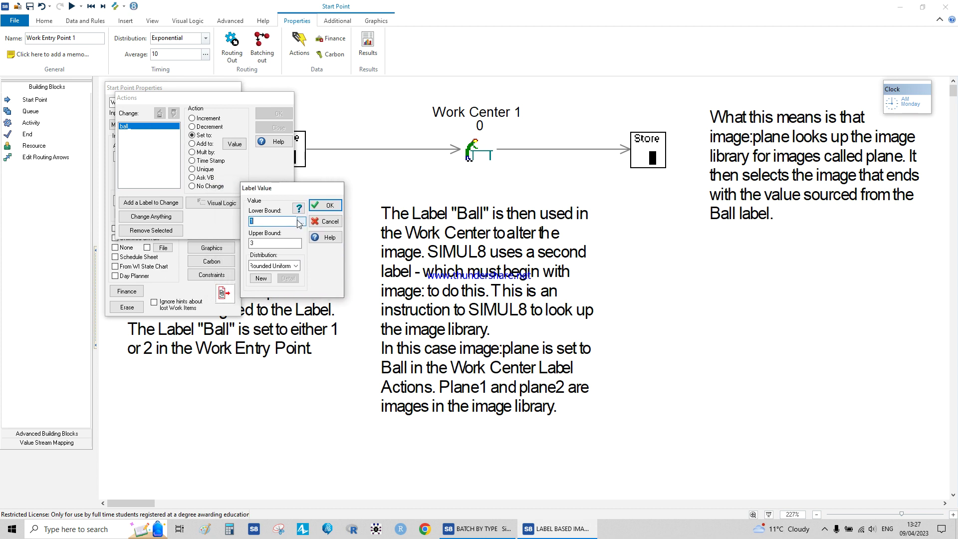
left_click(325, 205)
left_click(275, 114)
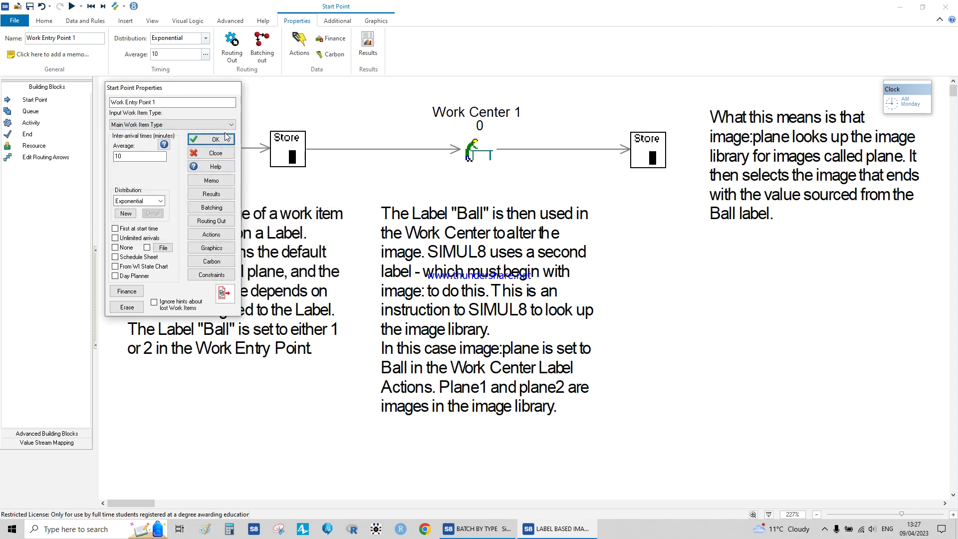
left_click(215, 139)
left_click(471, 150)
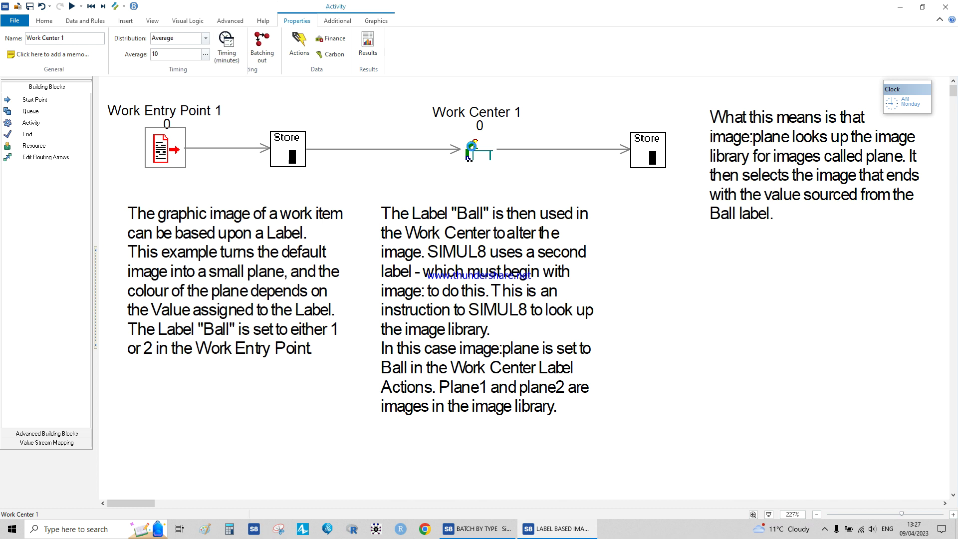
- View the value Work Center 1's actions give the image:plane label, then cancel
double_click(469, 152)
left_click(197, 230)
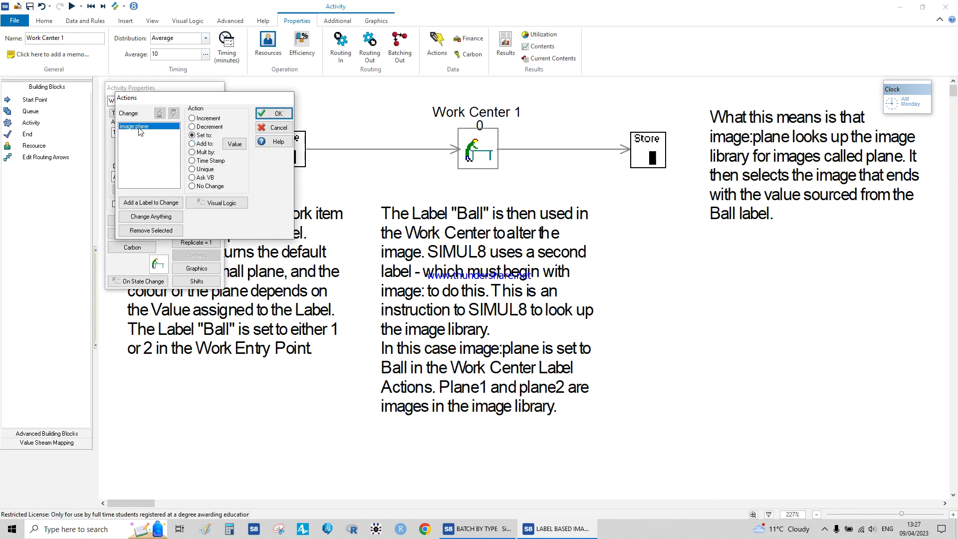
left_click(234, 144)
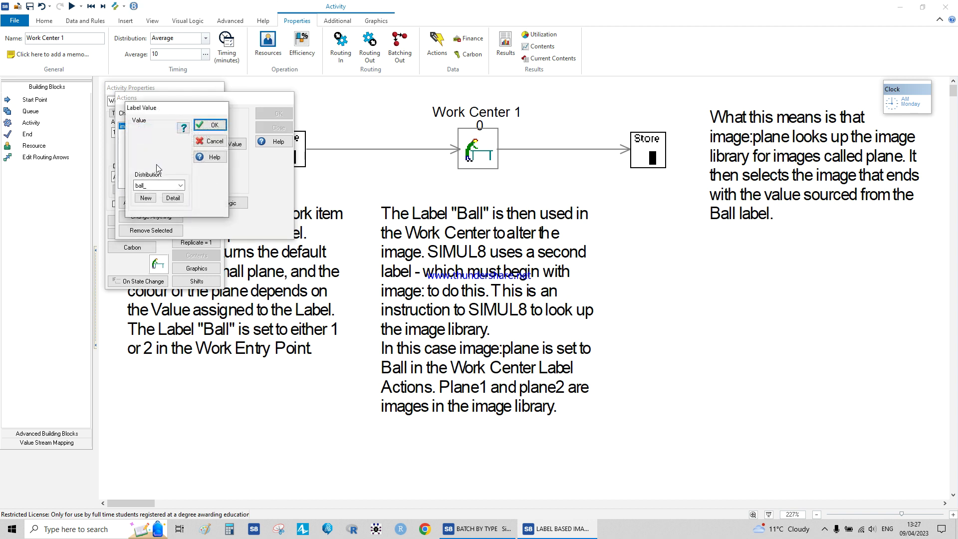
left_click_drag(182, 107, 298, 148)
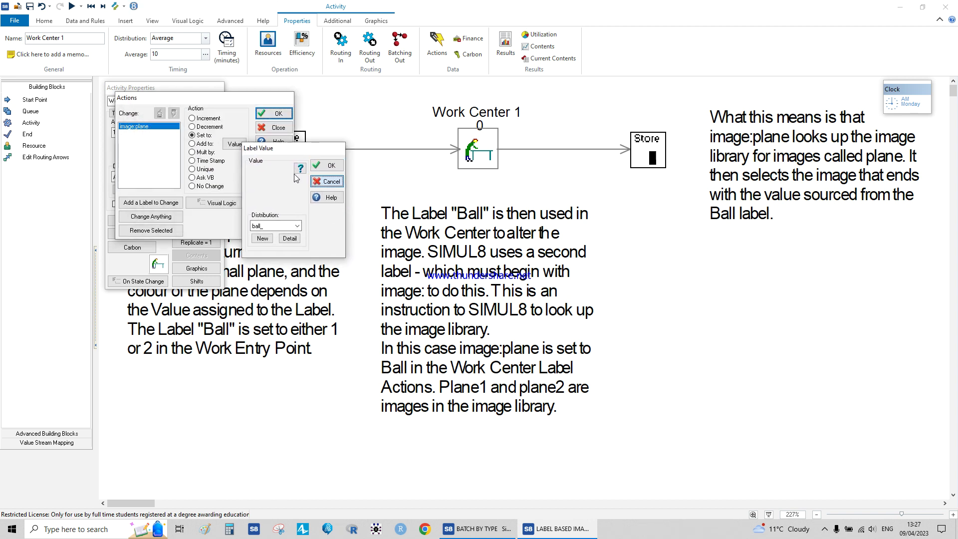
left_click(328, 181)
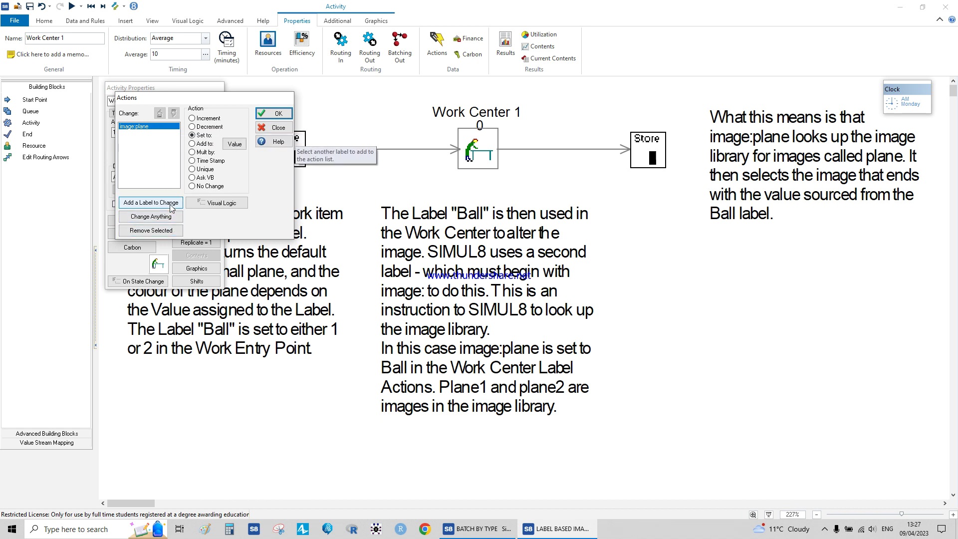
- Close Work Center 1's dialogs and bring up the Label Editor
left_click(274, 129)
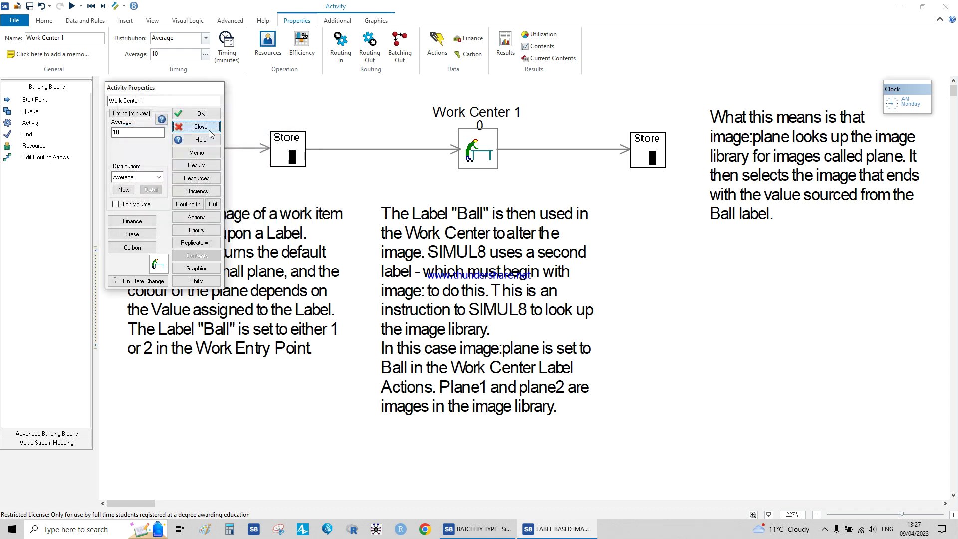
left_click(210, 132)
left_click(85, 21)
left_click(114, 45)
- Select the image:plane label, cancel a new label, and review image:plane's properties
left_click(137, 150)
left_click(146, 129)
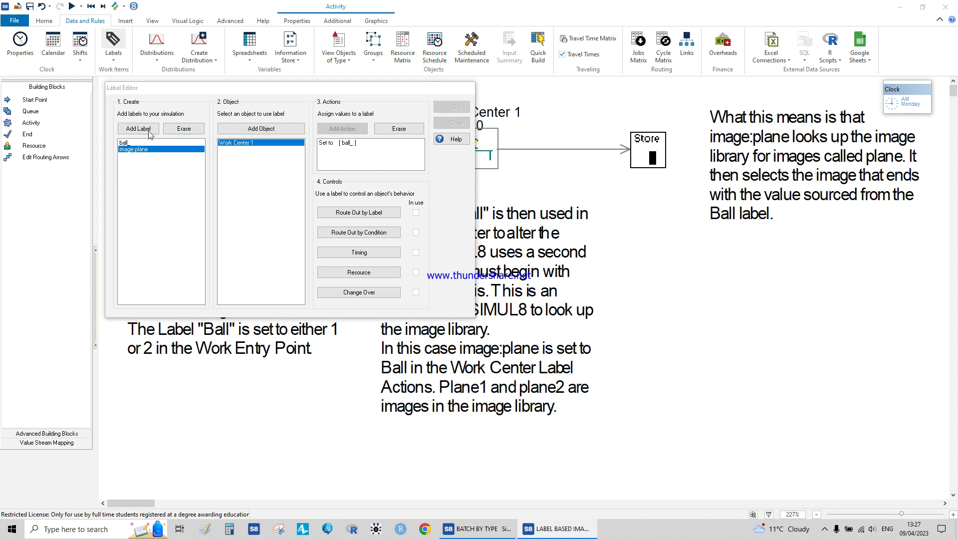
left_click_drag(241, 100, 245, 161)
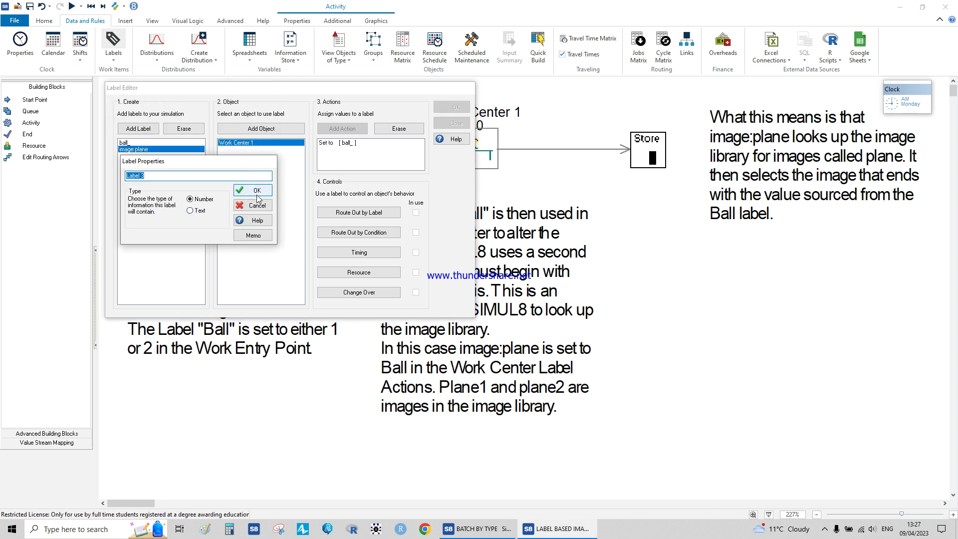
key("Escape")
left_click(155, 111)
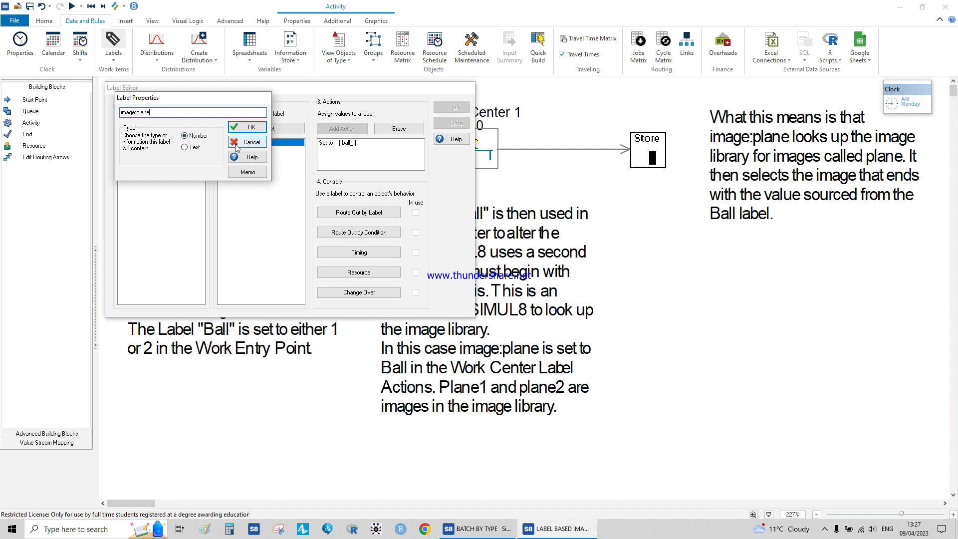
left_click(247, 126)
- Review the Set to [ball_] action for image:plane, then close the Label Editor
left_click(340, 144)
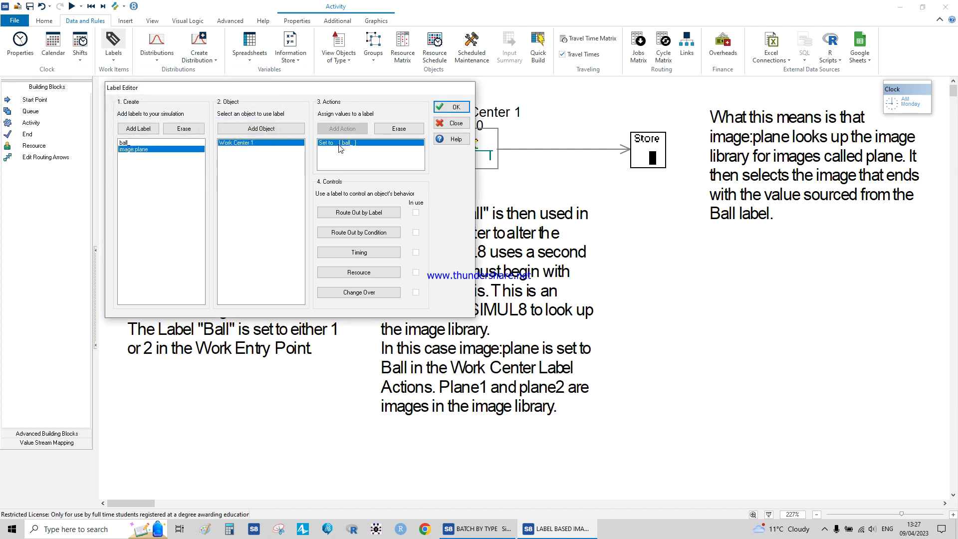
double_click(362, 148)
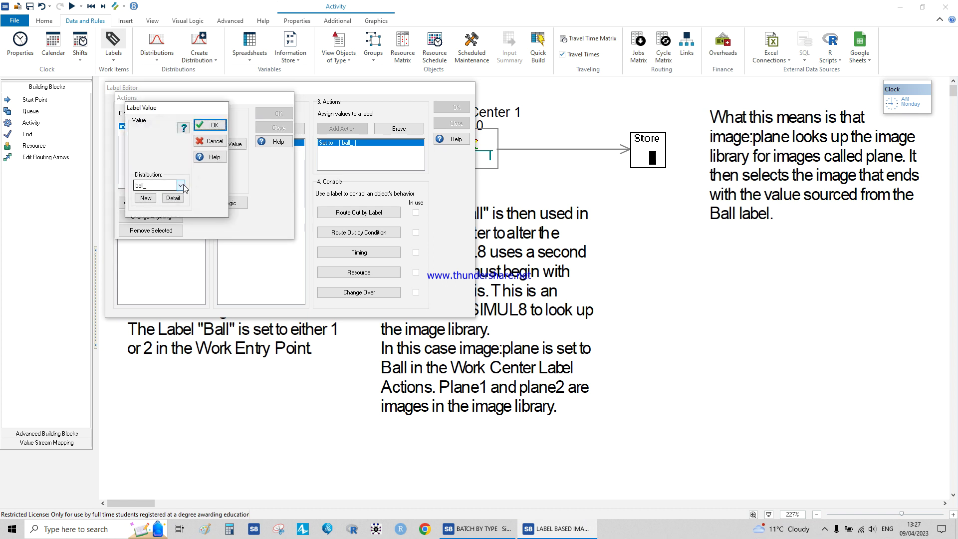
left_click(215, 142)
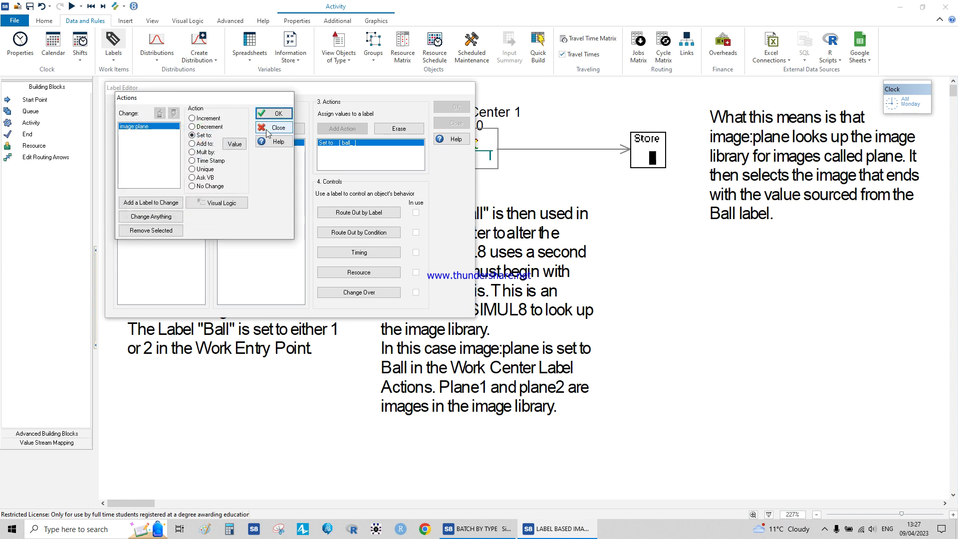
left_click(278, 127)
left_click(456, 123)
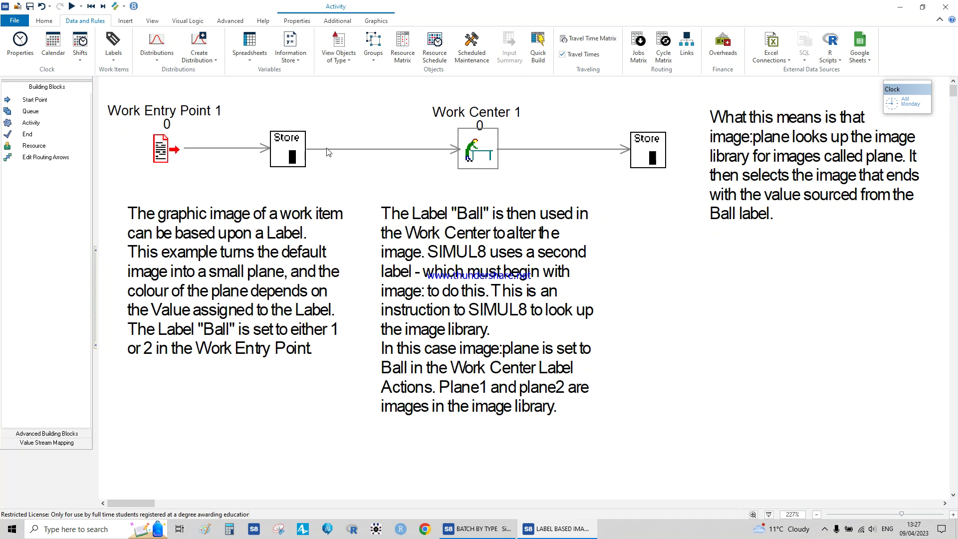
- Hide the existing route arrow into Work Center 1 by unticking Display
right_click(329, 152)
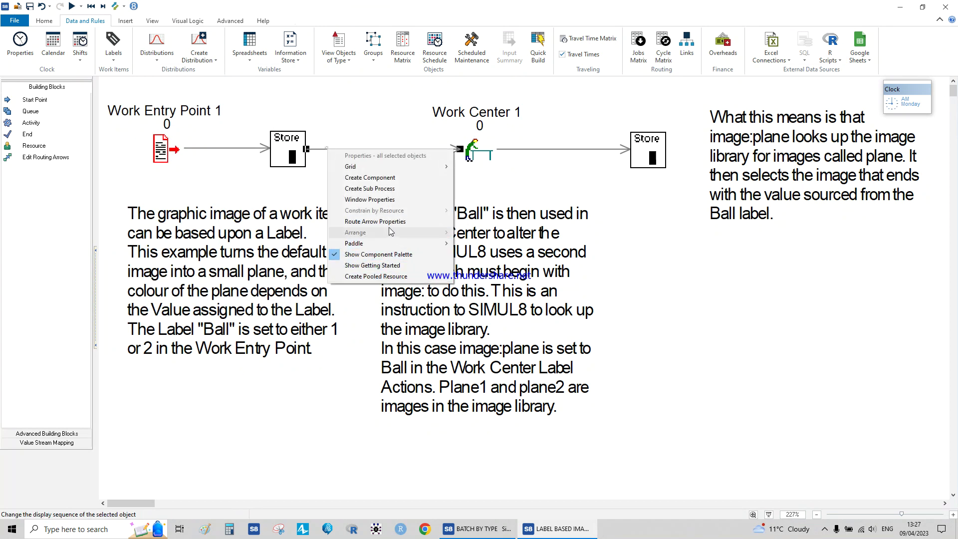
left_click(391, 222)
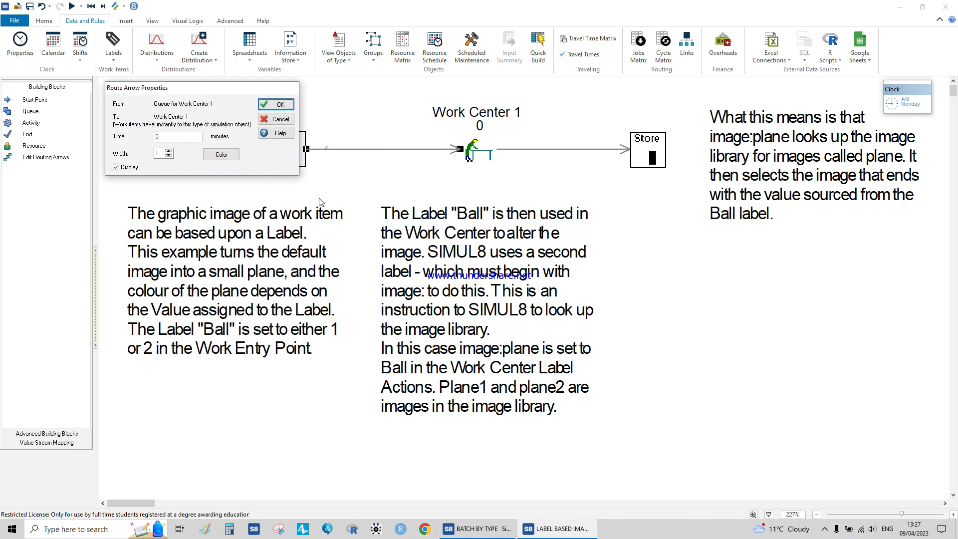
left_click_drag(222, 91, 269, 187)
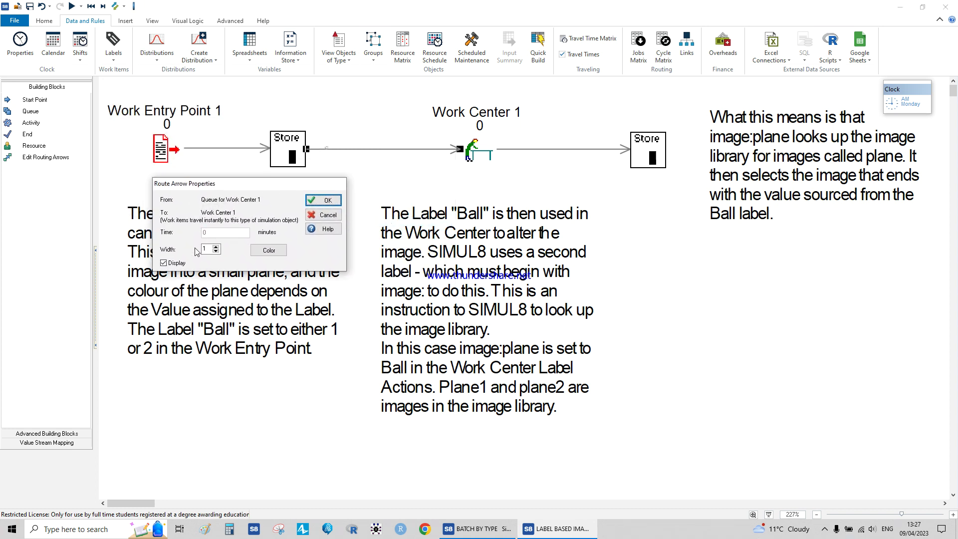
left_click(163, 263)
left_click(327, 204)
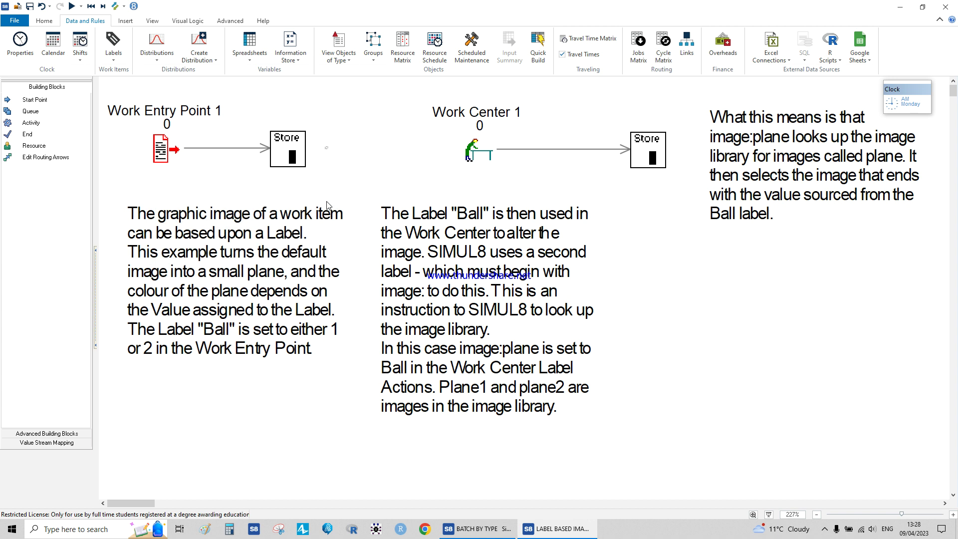
- Draw a new route from the first Store queue to Work Center 1 and select it
right_click(376, 151)
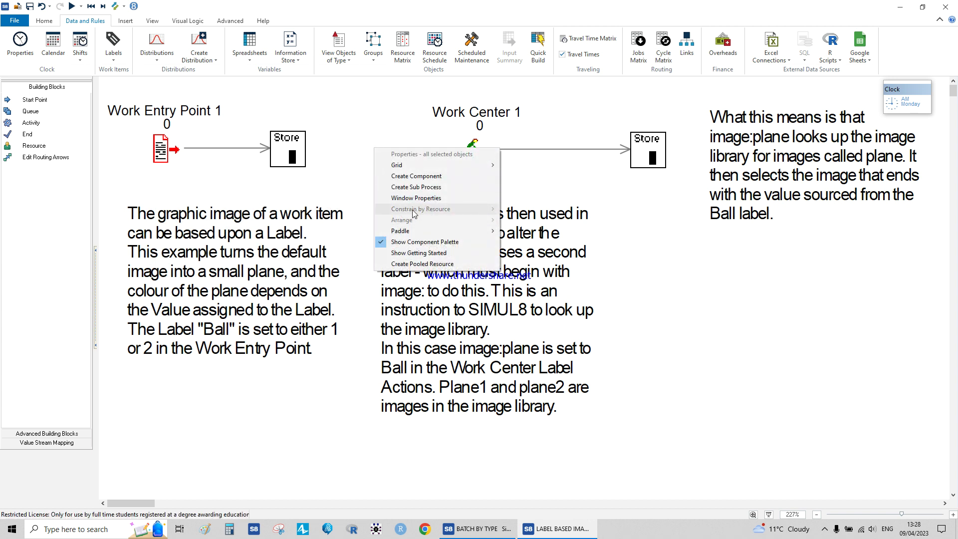
left_click(358, 154)
right_click(343, 153)
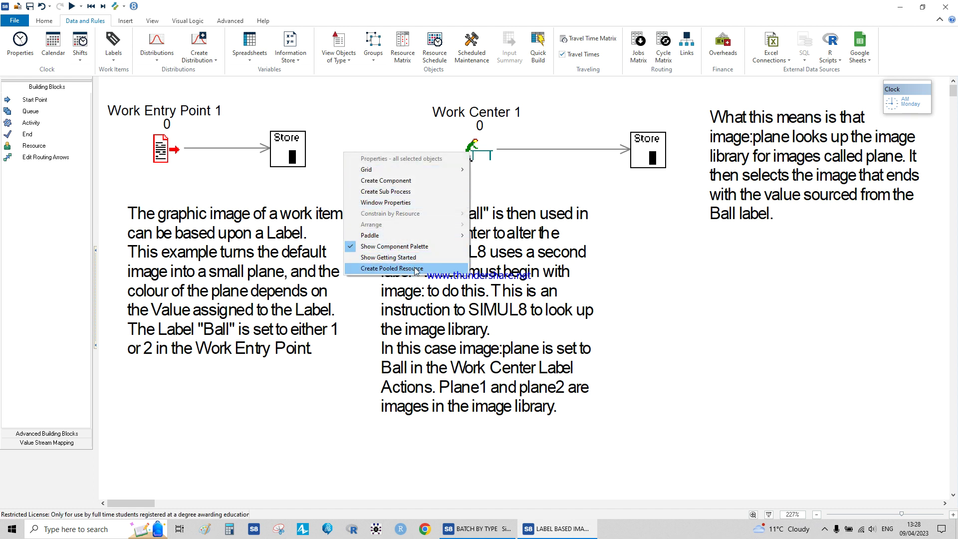
left_click(315, 178)
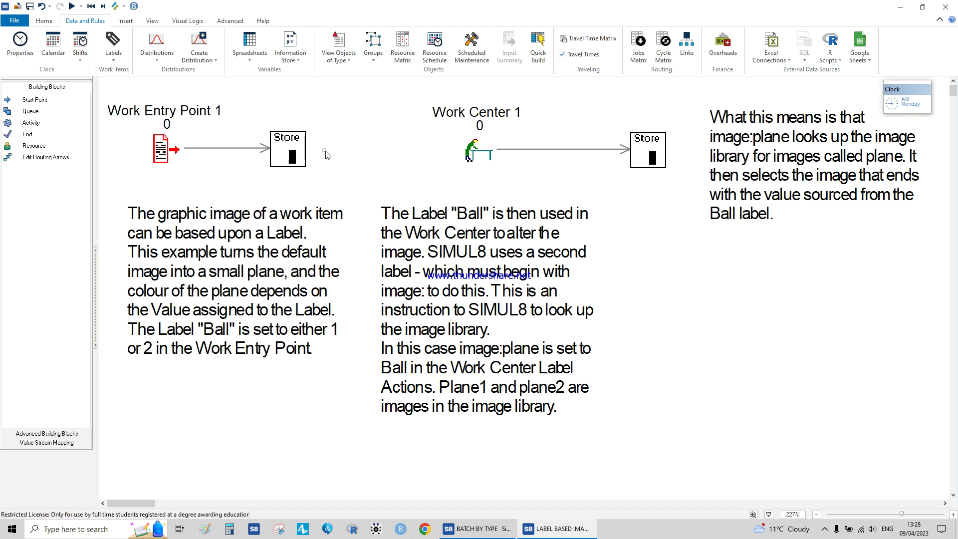
left_click(296, 155)
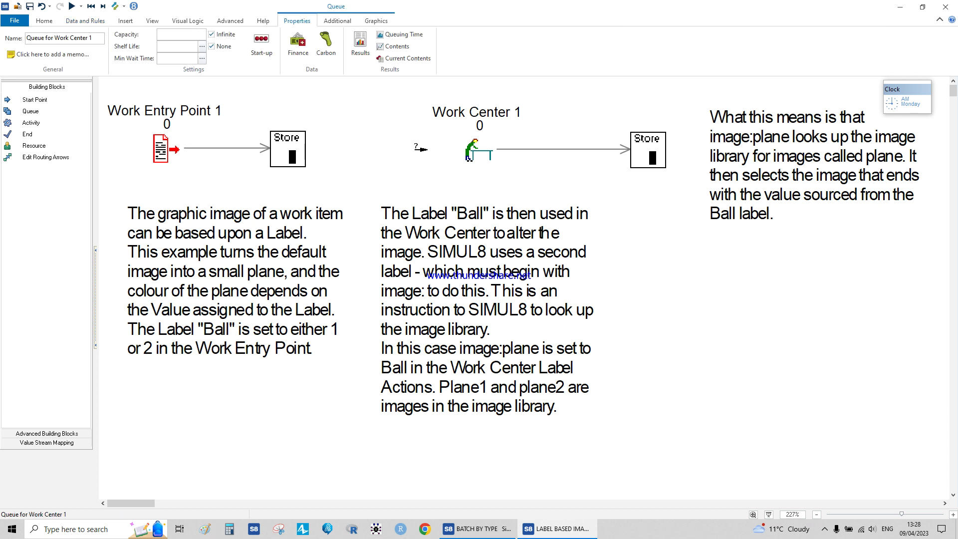
left_click(330, 188)
left_click_drag(294, 153, 469, 150)
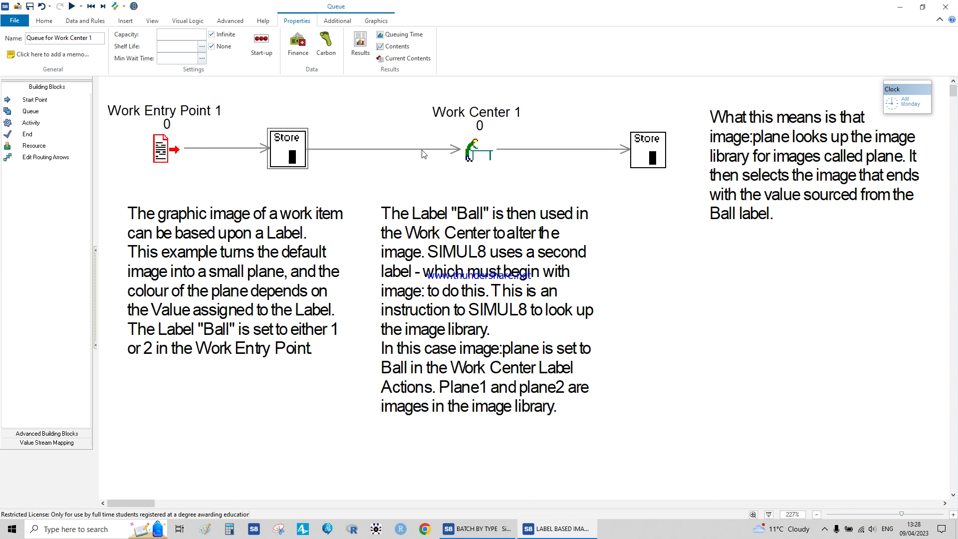
right_click(423, 154)
left_click(420, 149)
- Colour the new route arrow red-orange in Route Arrow Properties
right_click(420, 150)
left_click(477, 228)
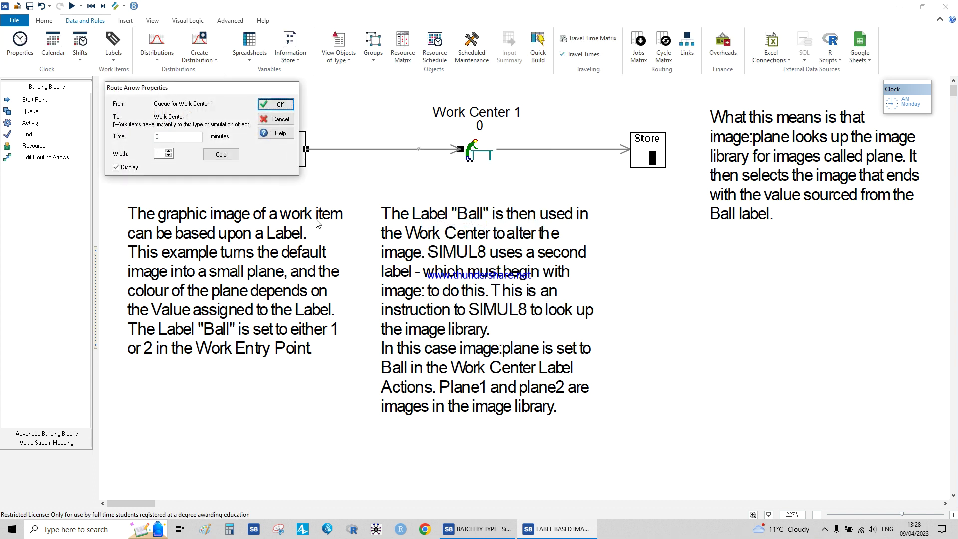
left_click(225, 155)
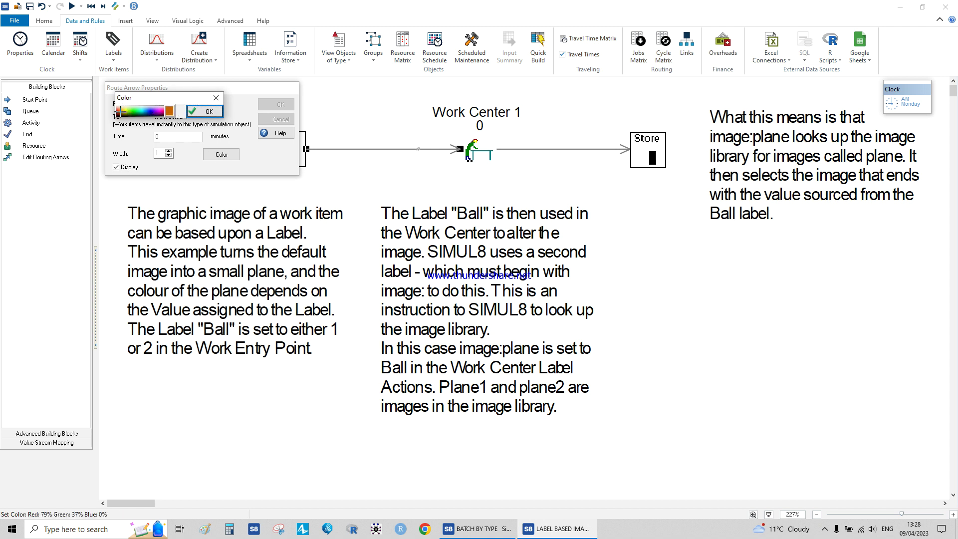
left_click(205, 111)
left_click(276, 104)
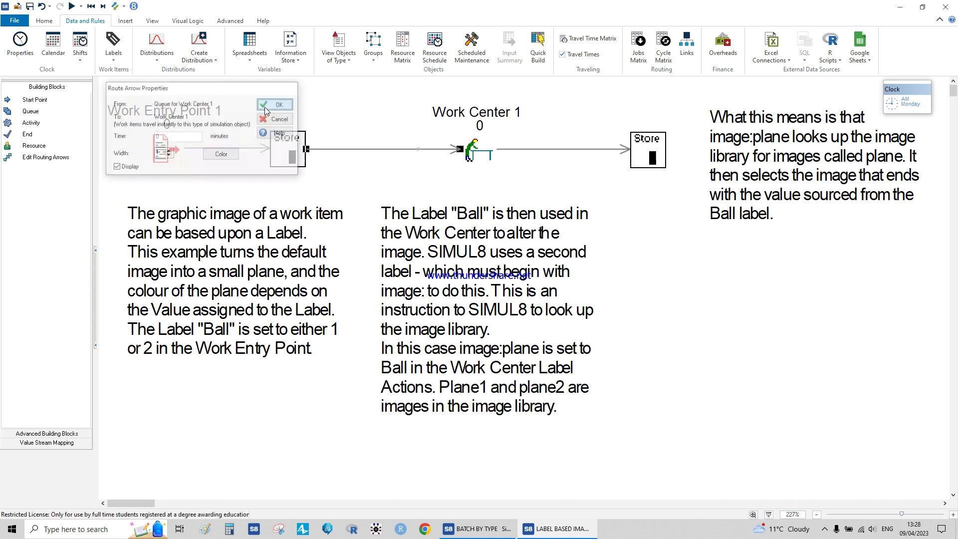
left_click(362, 163)
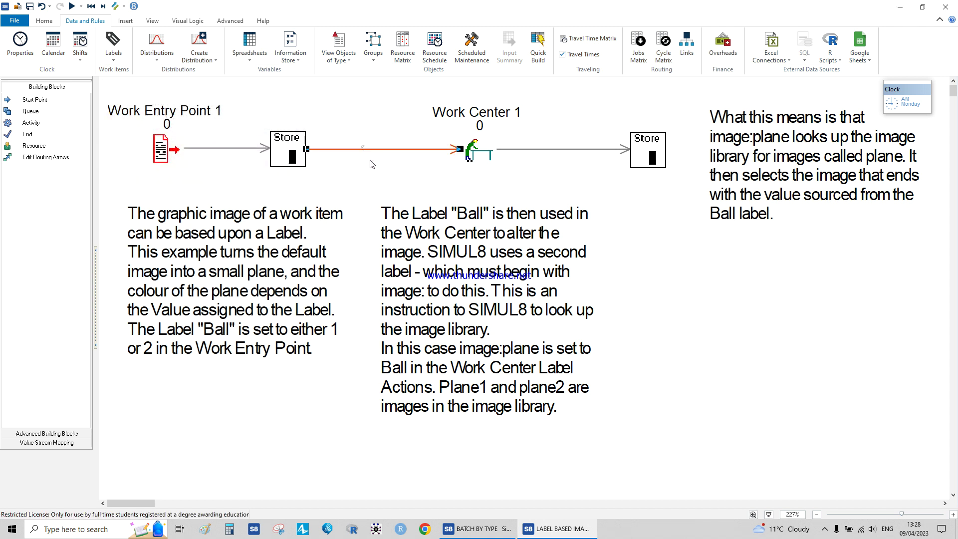
- Increase the orange route arrow's width to 8
right_click(397, 151)
left_click(388, 149)
right_click(388, 149)
left_click(433, 222)
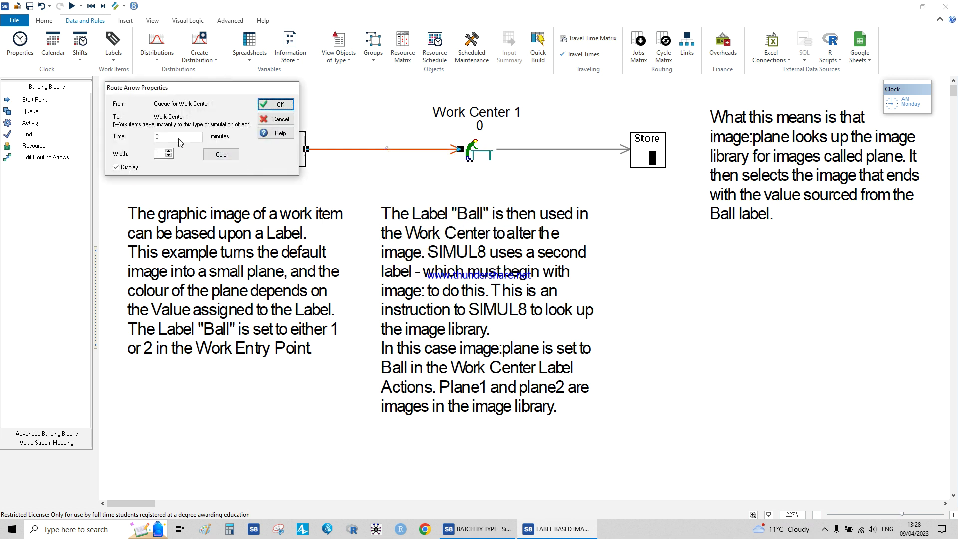
left_click(170, 152)
left_click(276, 104)
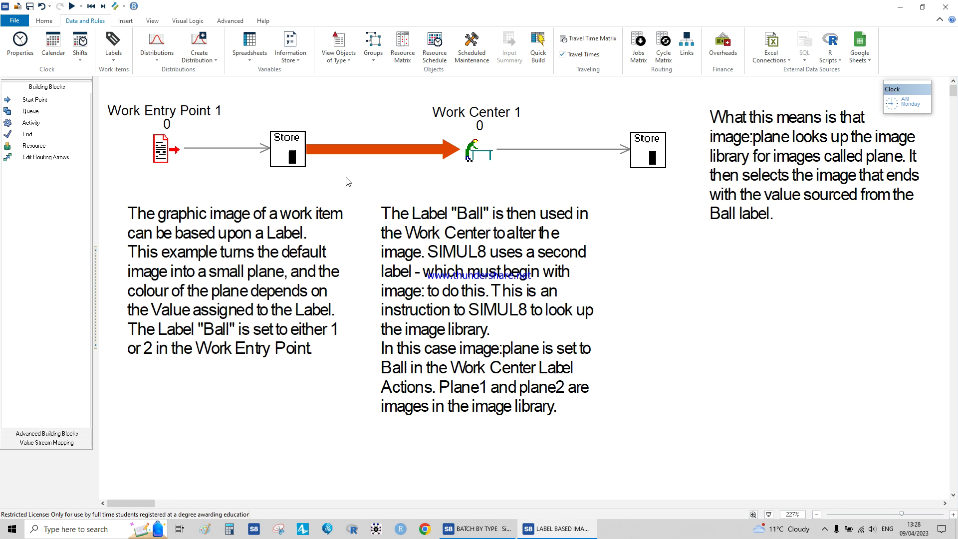
- Drag Storage Area 2 slightly left, then close its Queue Properties with OK
left_click_drag(644, 156, 612, 155)
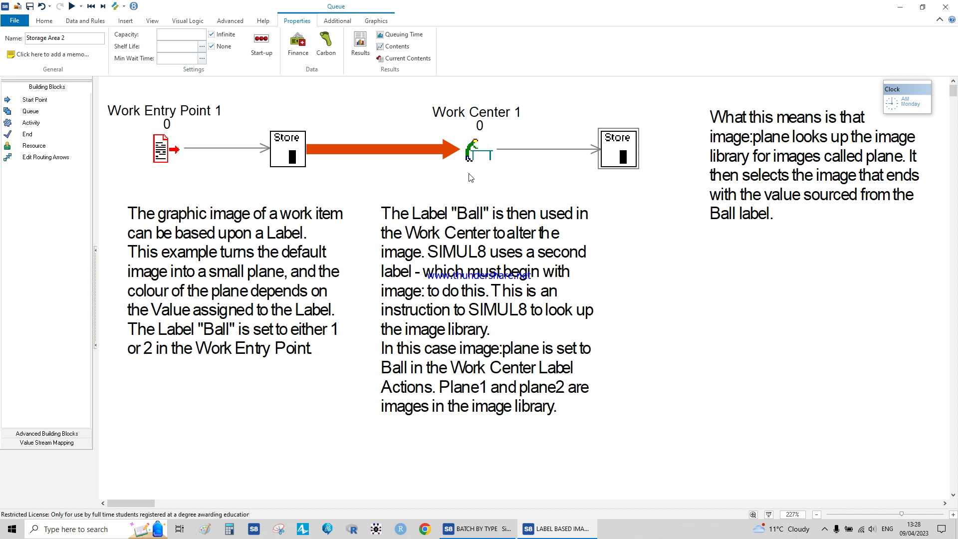
double_click(622, 158)
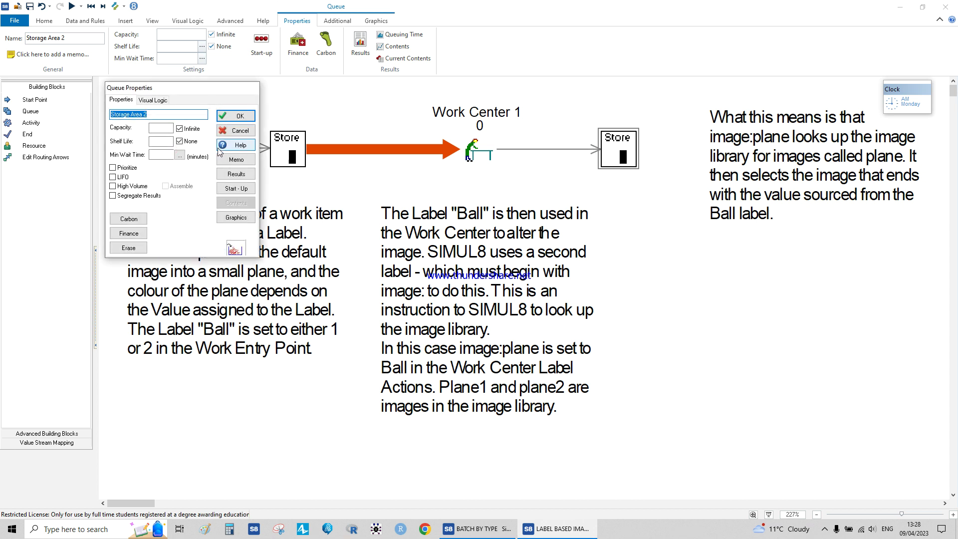
left_click(235, 116)
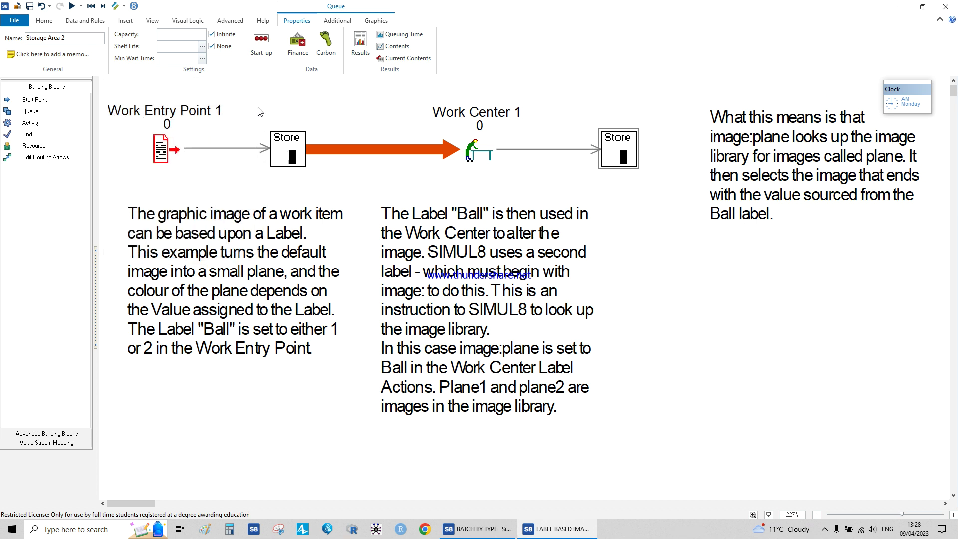
left_click(824, 529)
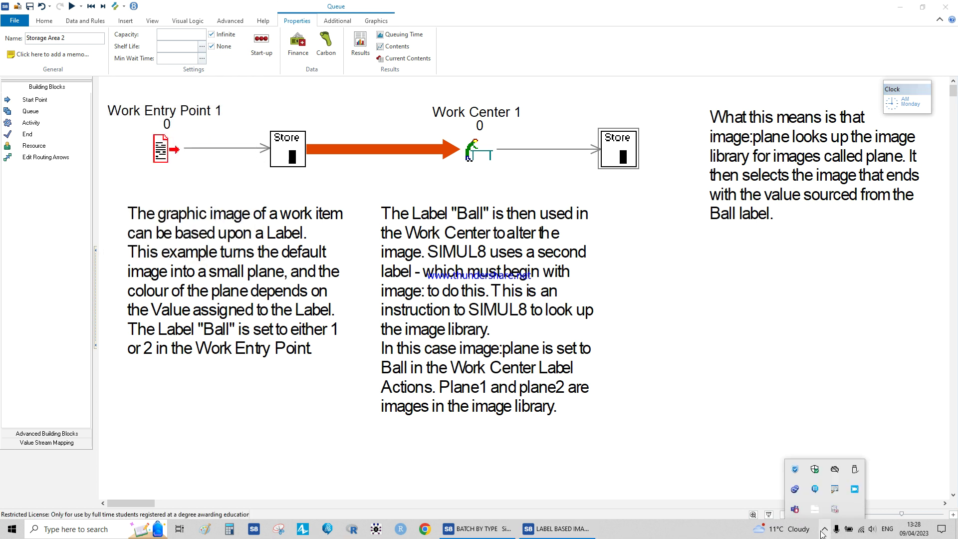